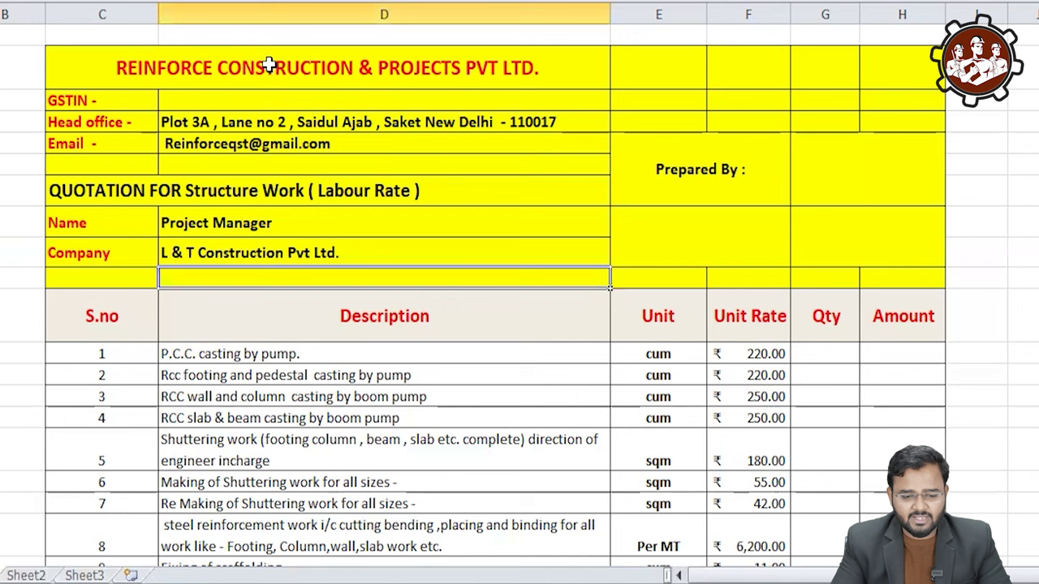
Inspect the header block: company title, GSTIN cell, QUOTATION title, Head office and Email rows.
left_click(269, 65)
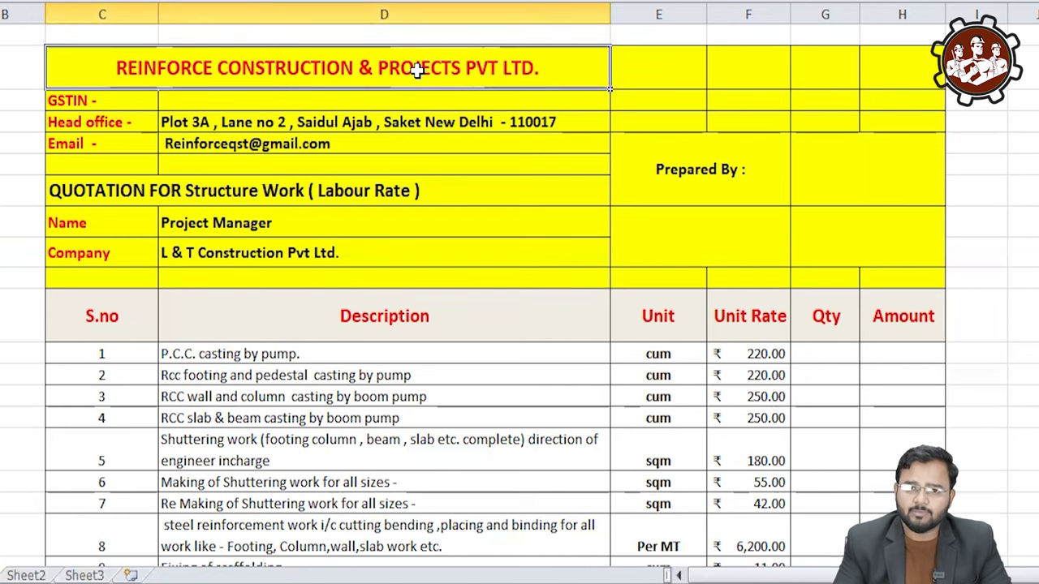
left_click(112, 97)
left_click(228, 102)
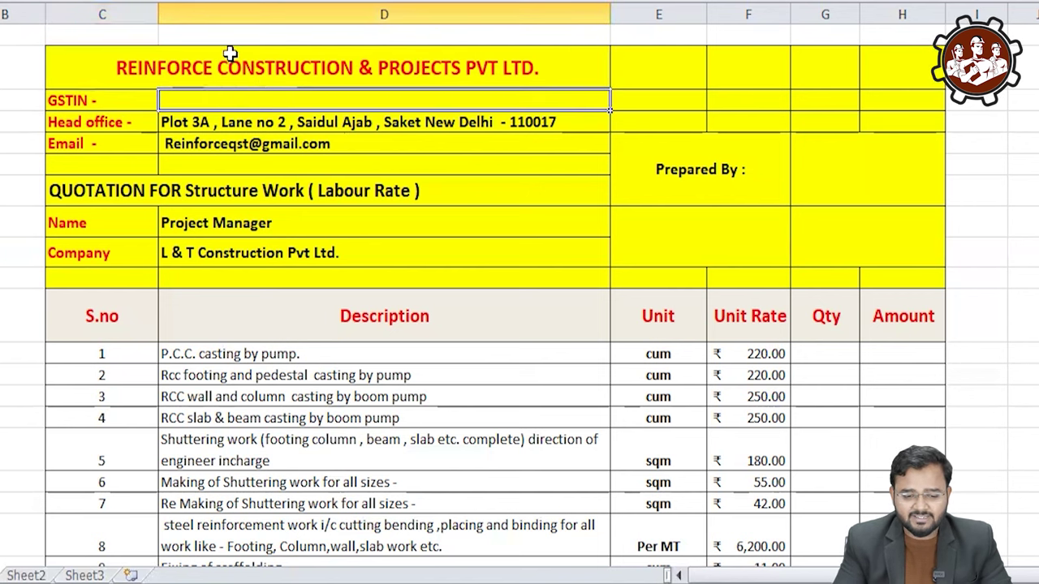
mouse_move(227, 52)
left_mouse_down()
mouse_move(355, 210)
mouse_move(660, 260)
left_mouse_up()
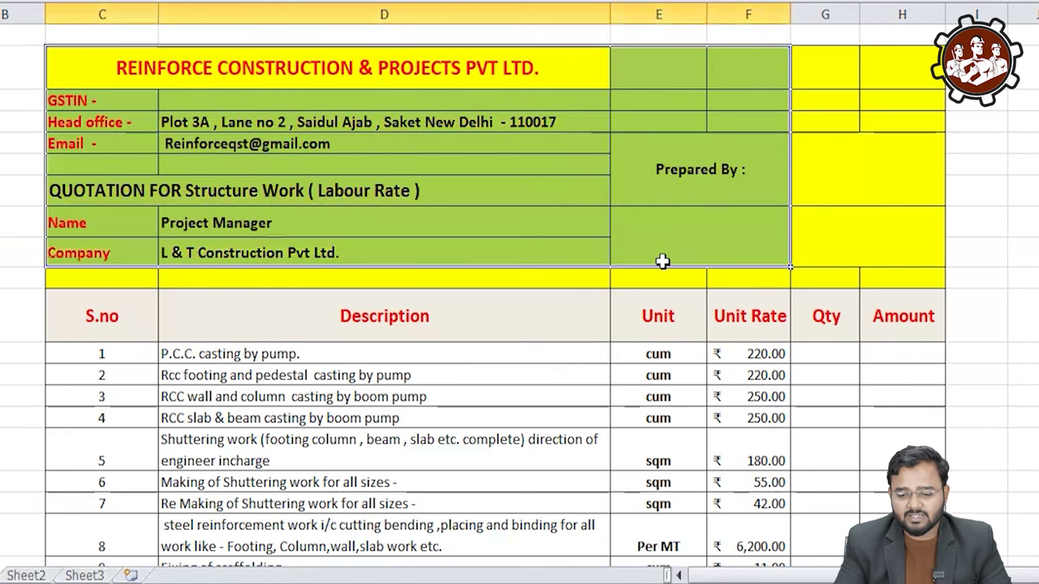
left_click(421, 199)
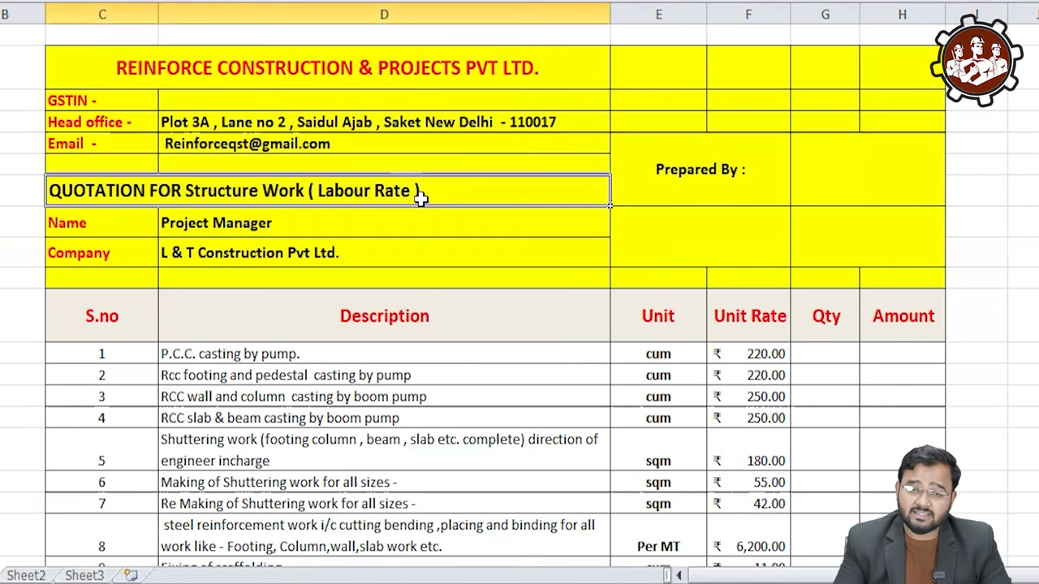
left_click(469, 63)
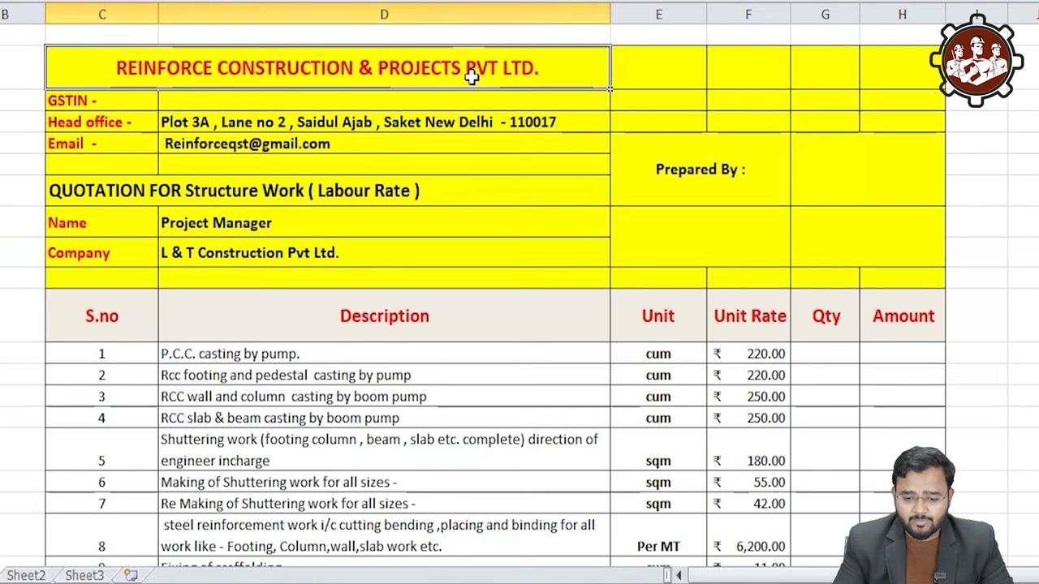
left_click(222, 103)
scroll(221, 102, "up", 2, "ctrl")
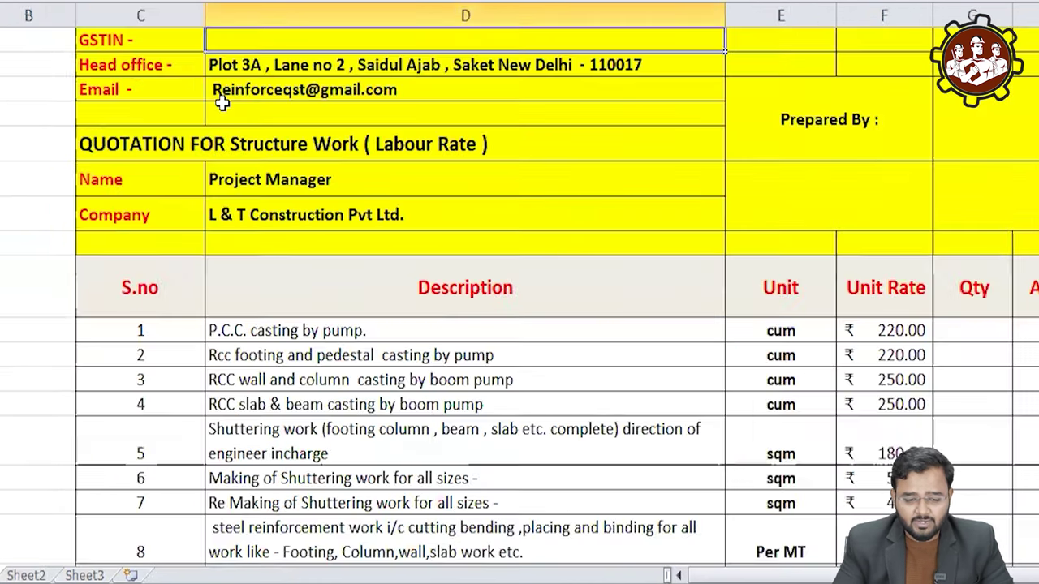
scroll(222, 102, "up", 1)
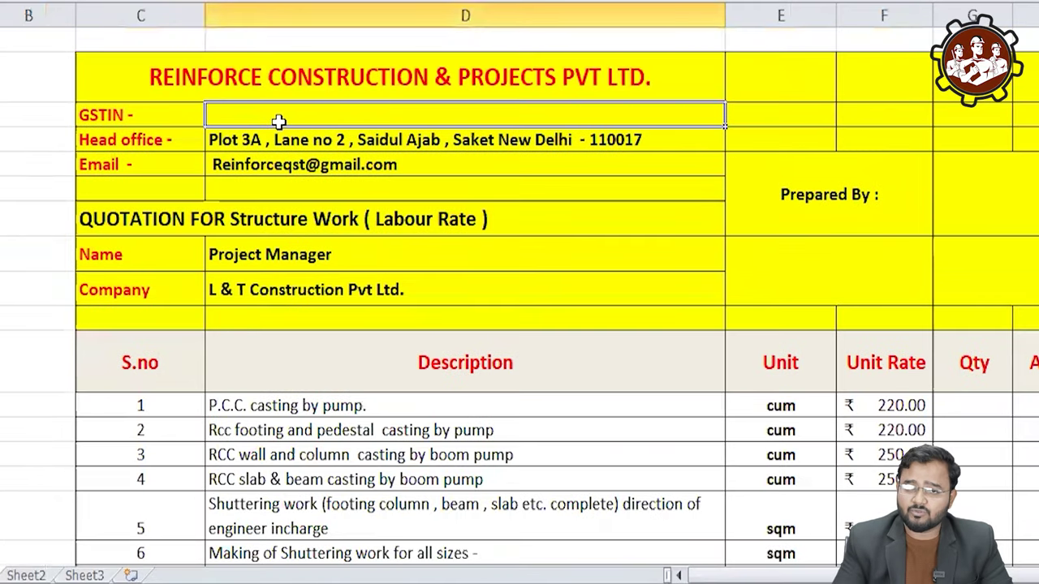
left_click_drag(170, 140, 447, 142)
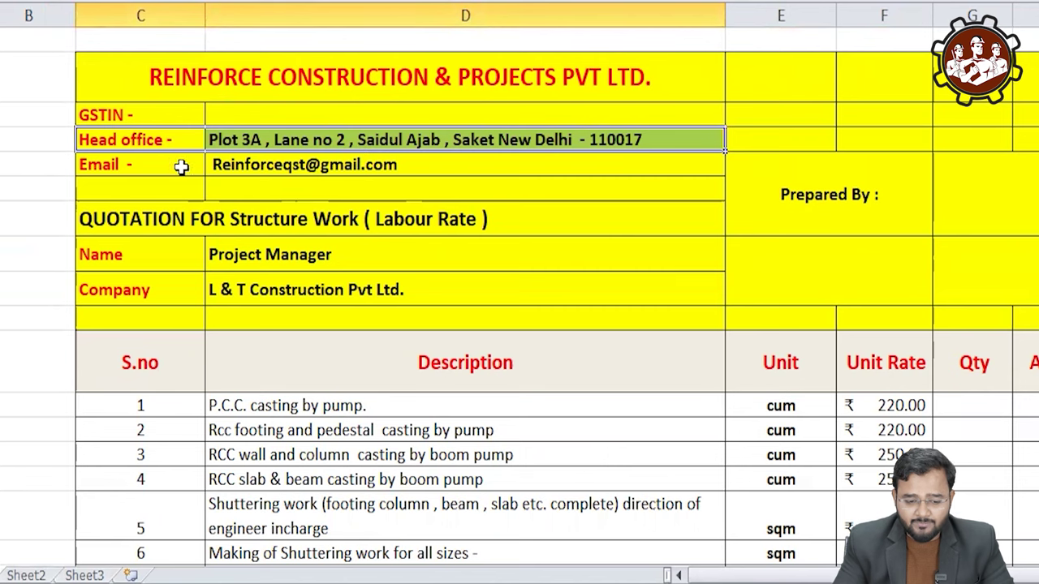
left_click_drag(128, 164, 322, 165)
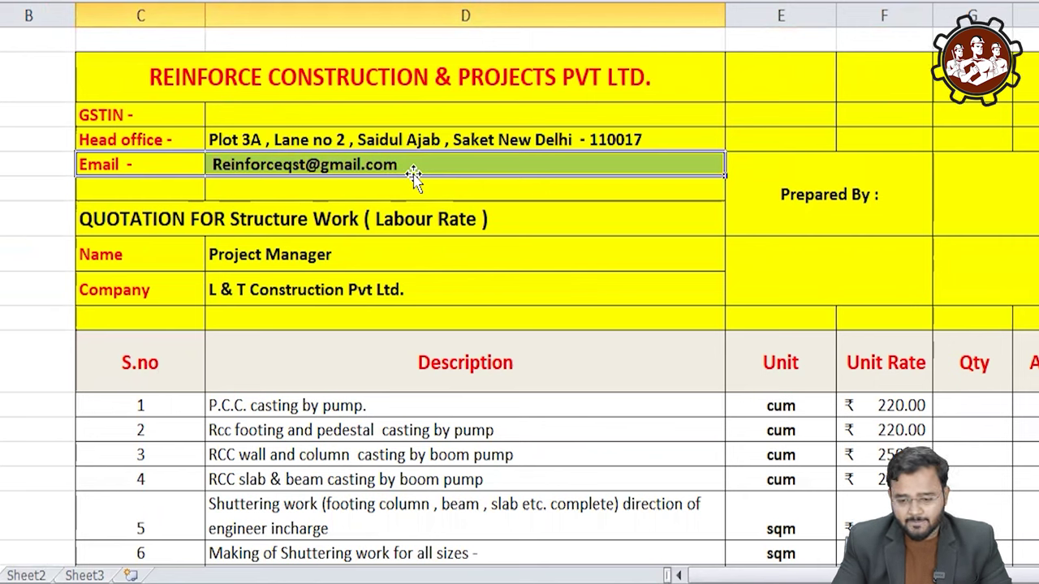
Enter the preparer's name in the merged cell beside 'Prepared By :'.
left_click(904, 178)
left_click(1032, 188)
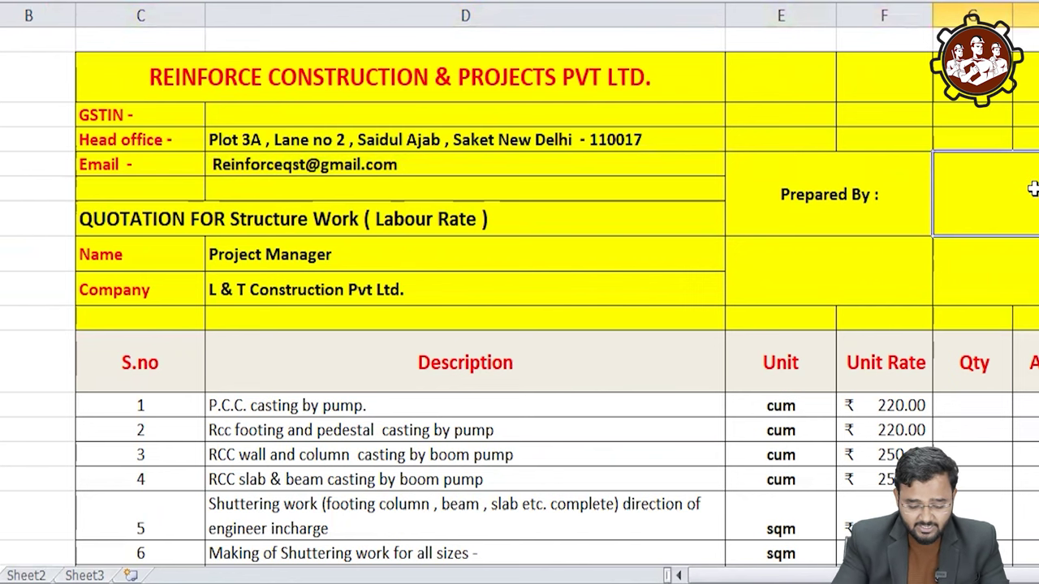
type("SHAHZ")
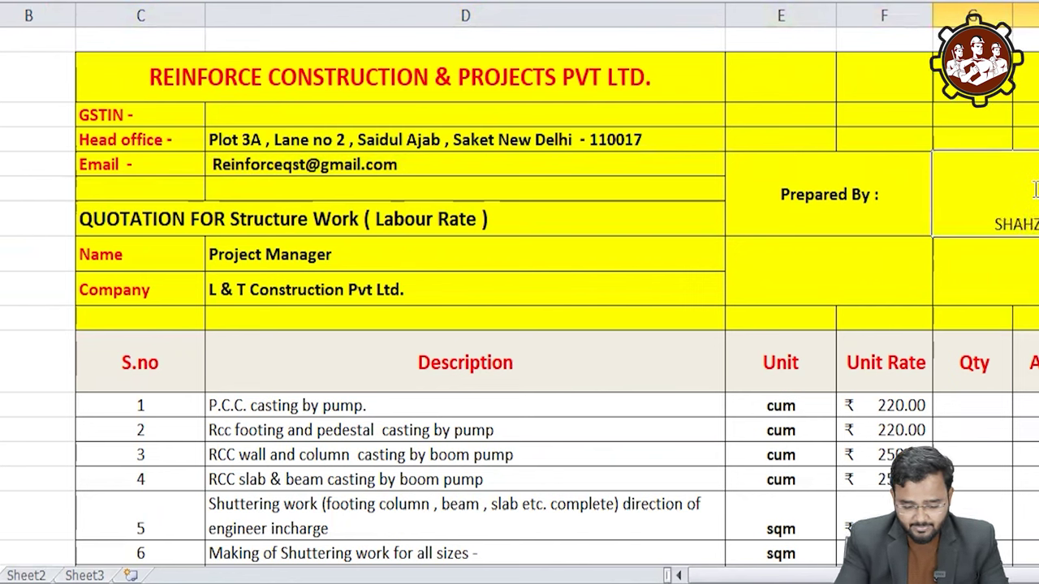
key("Return")
left_click(1010, 204)
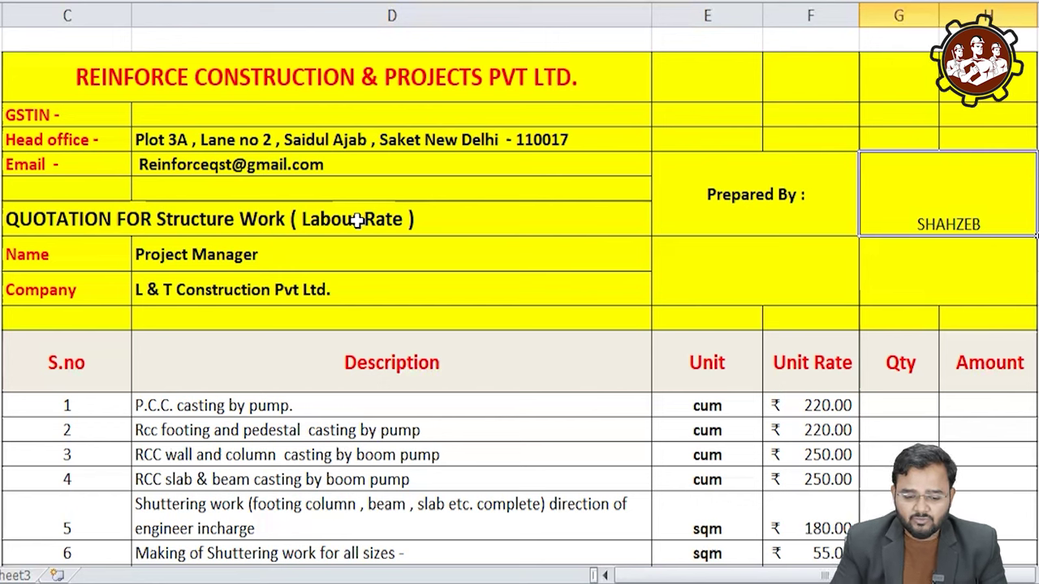
left_click(342, 216)
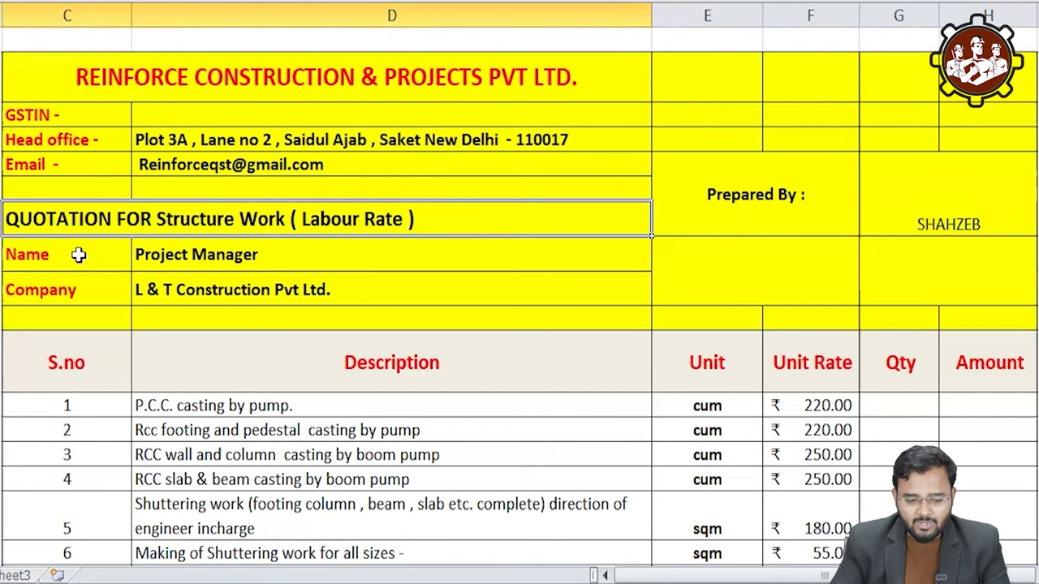
left_click_drag(78, 255, 209, 254)
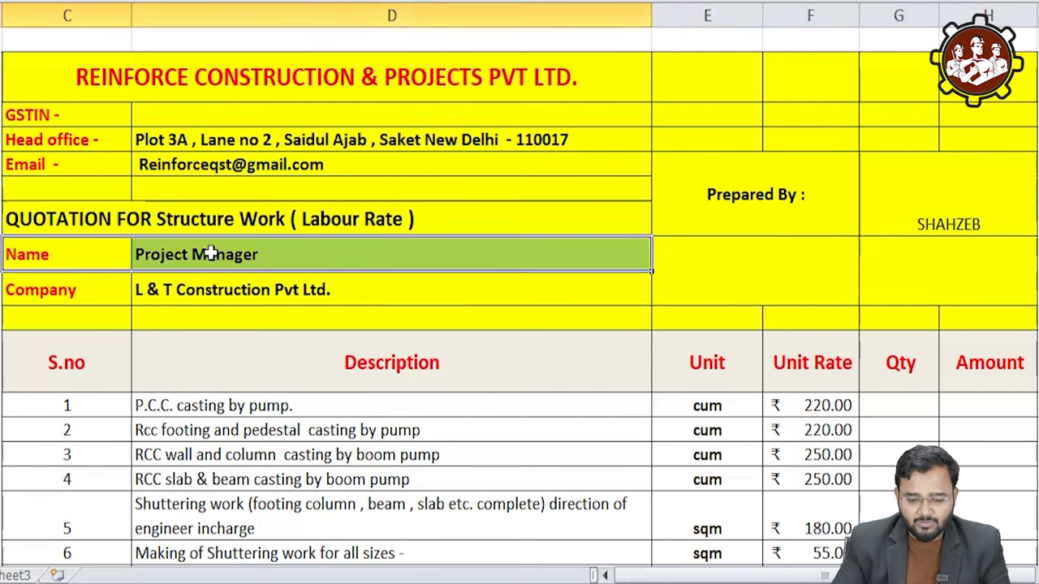
left_click_drag(77, 291, 203, 290)
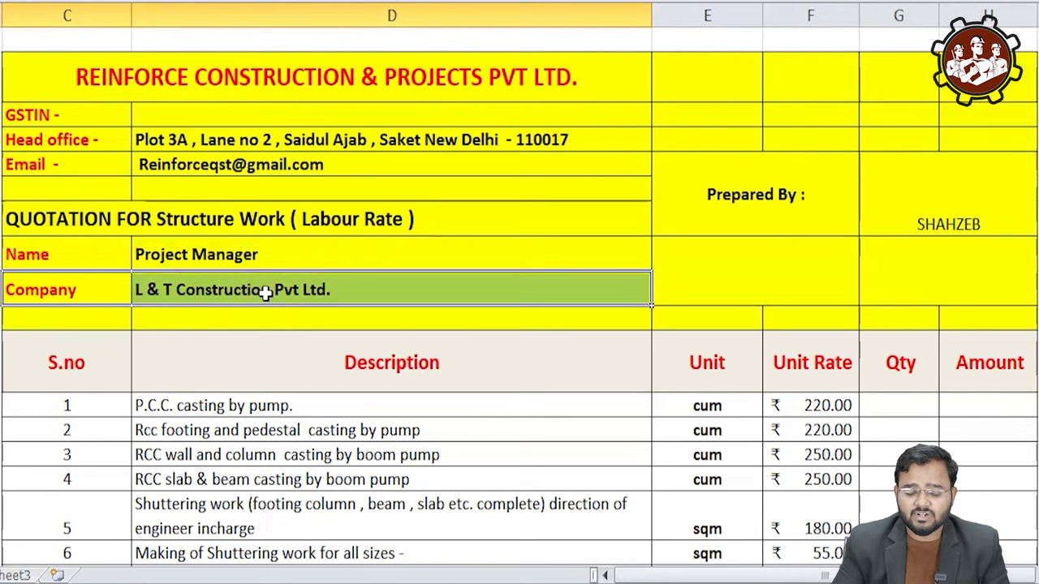
left_click(258, 256)
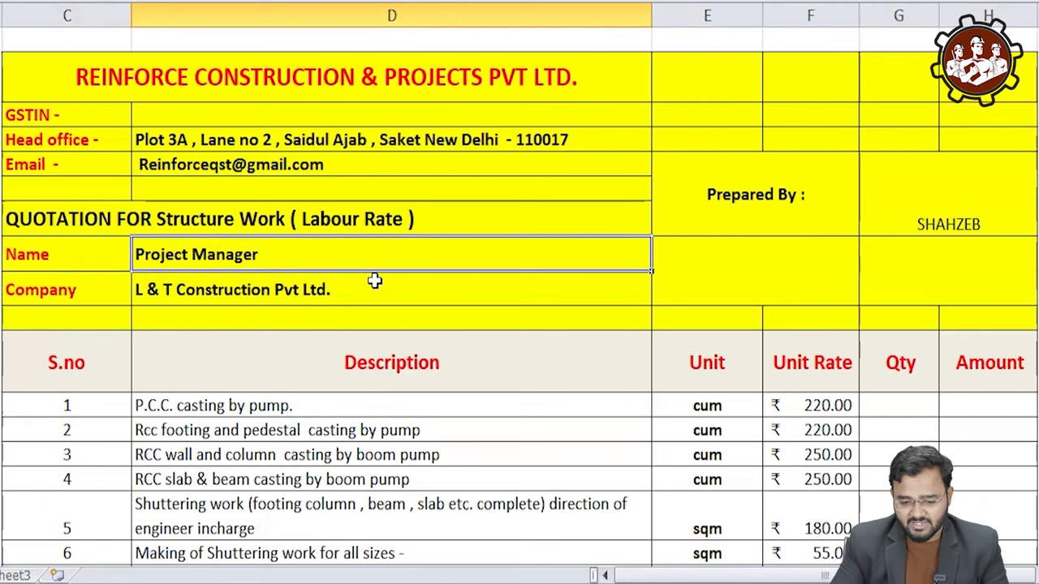
scroll(375, 281, "down", 1)
scroll(375, 281, "down", 1)
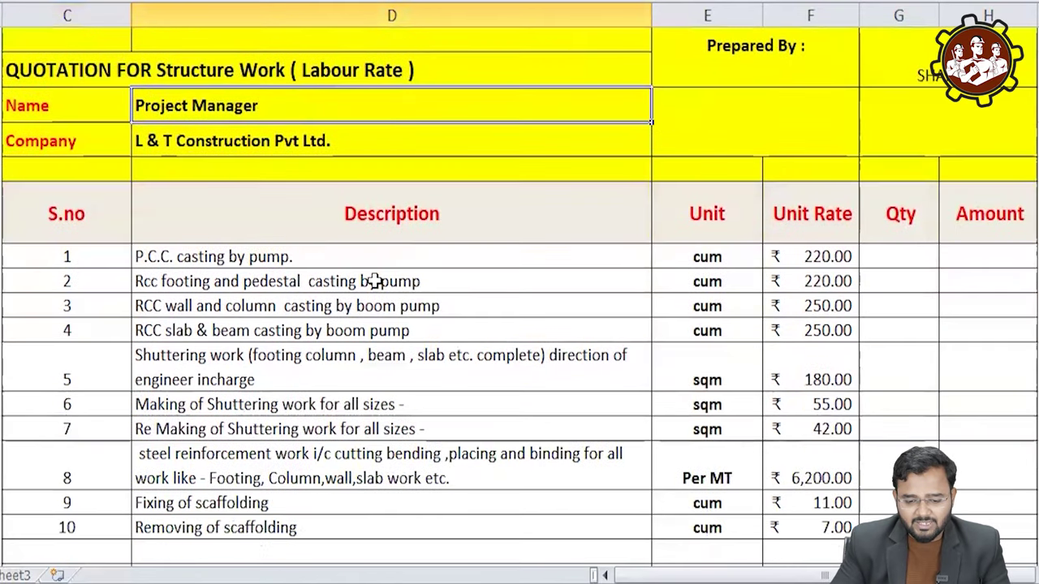
scroll(375, 281, "down", 1)
left_click(267, 114)
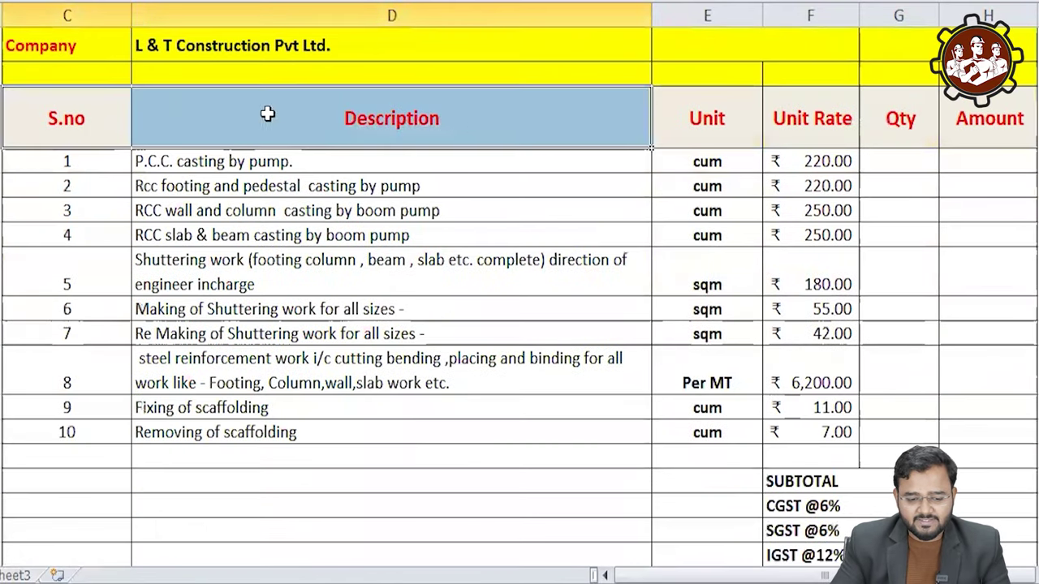
left_click(689, 117)
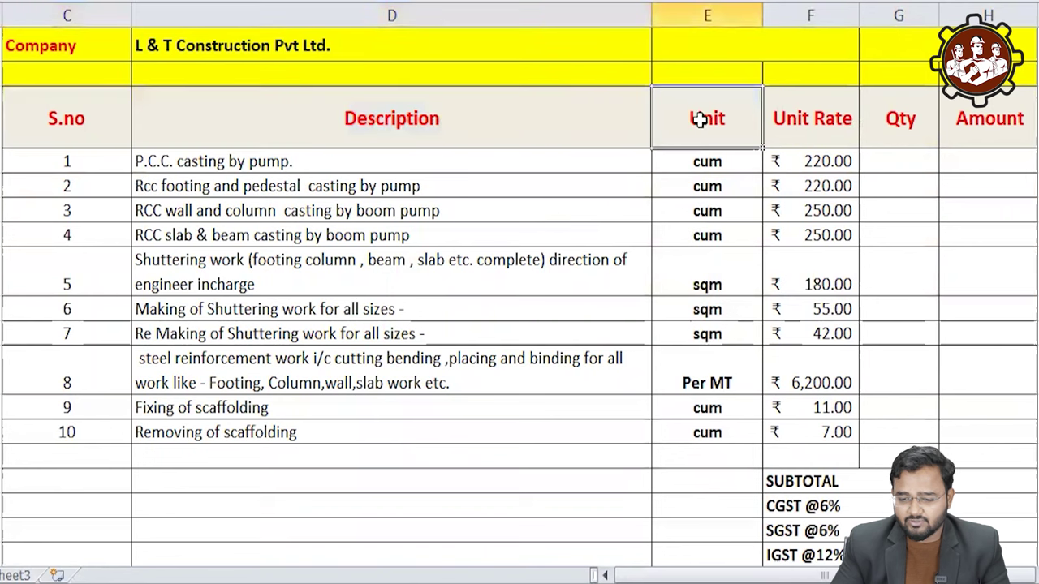
left_click(815, 118)
left_click(918, 108)
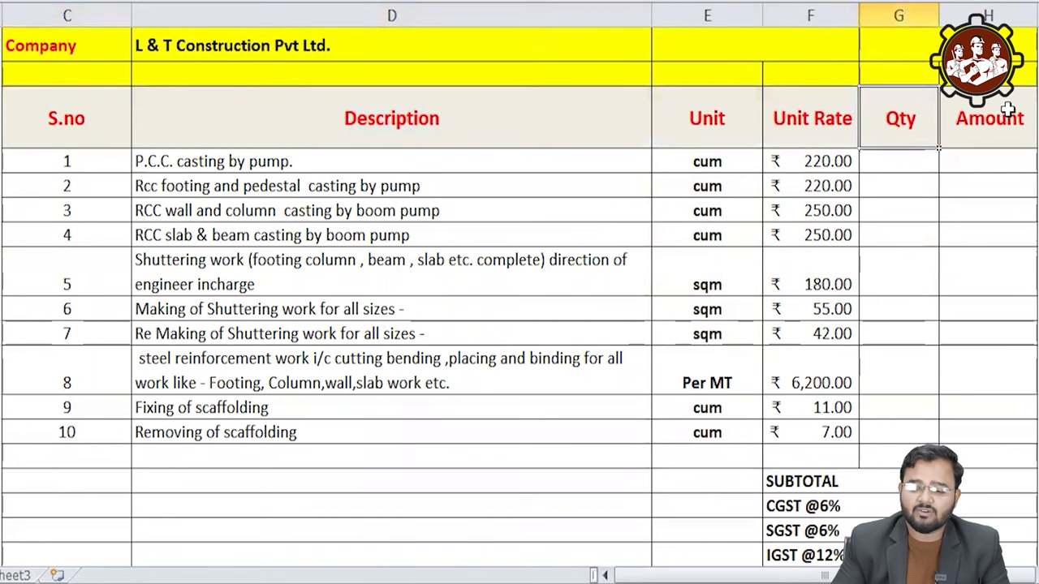
left_click(1009, 111)
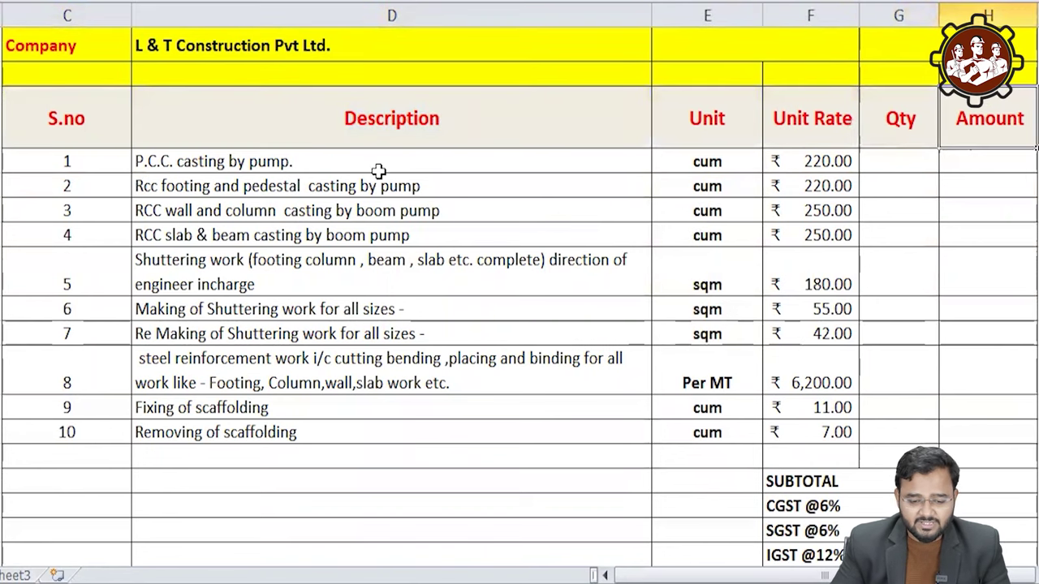
scroll(80, 194, "up", 2)
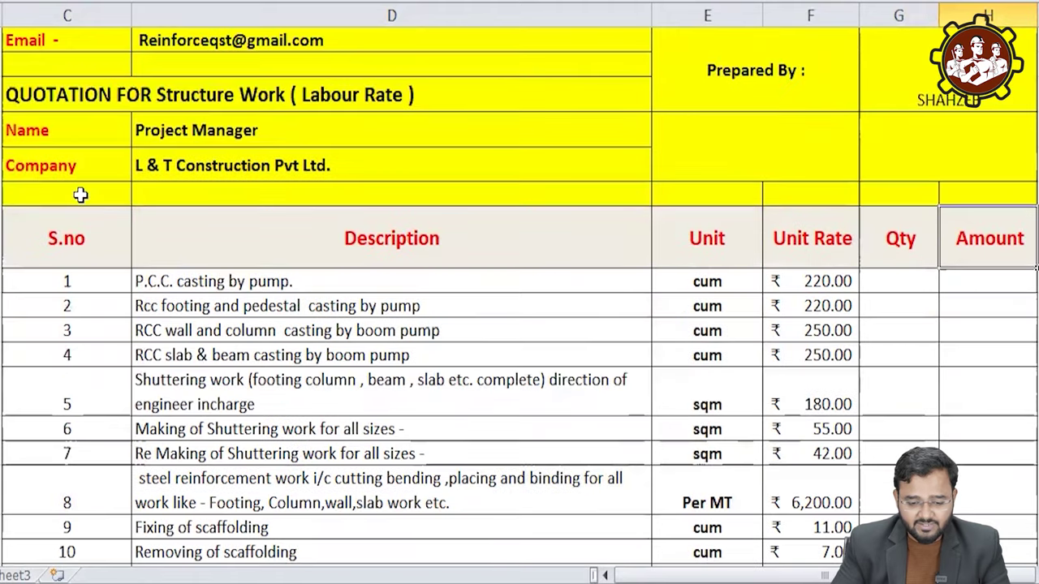
left_click(209, 280)
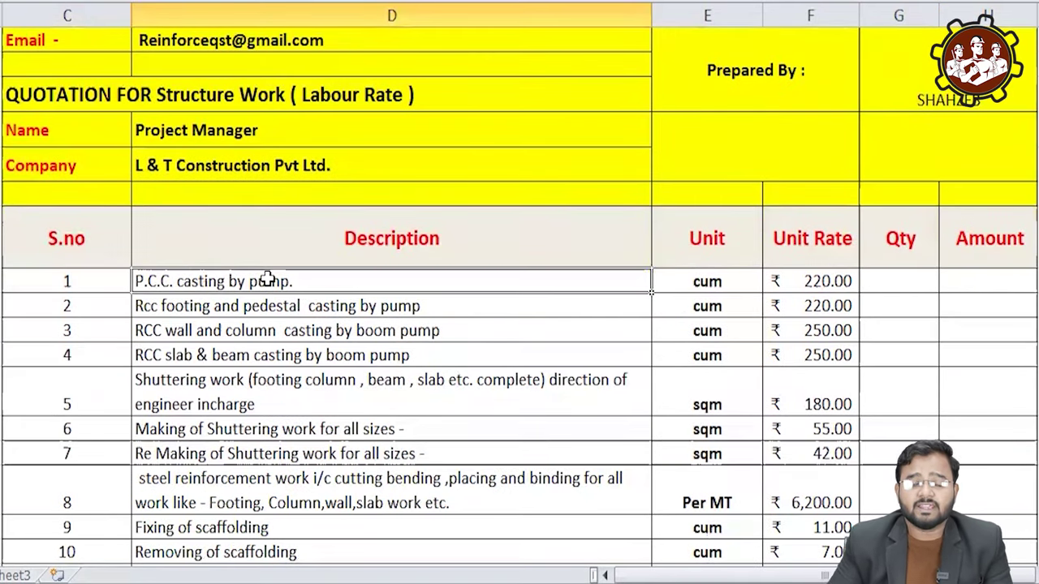
left_click_drag(290, 280, 290, 508)
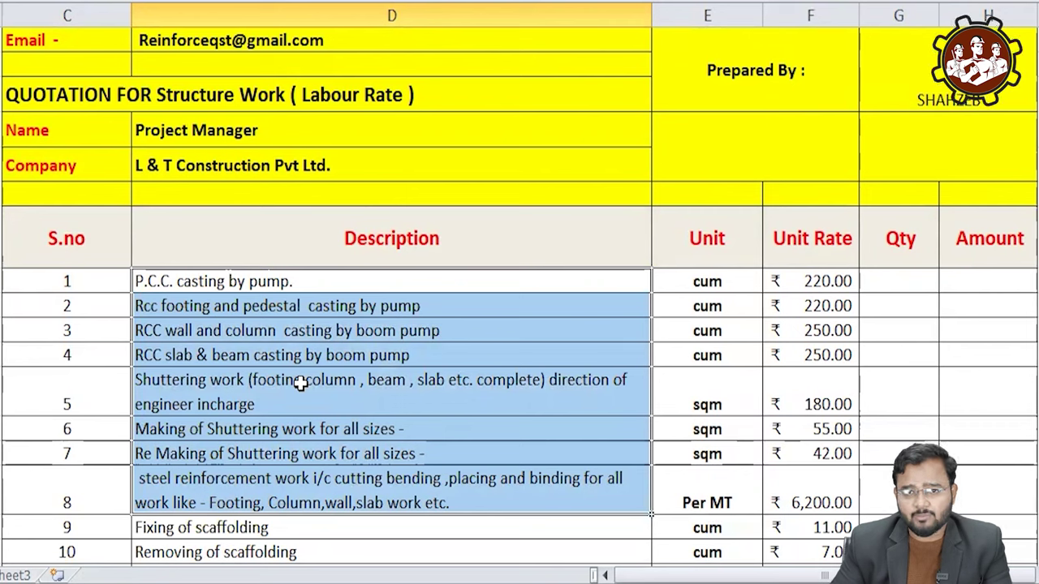
left_click(388, 280)
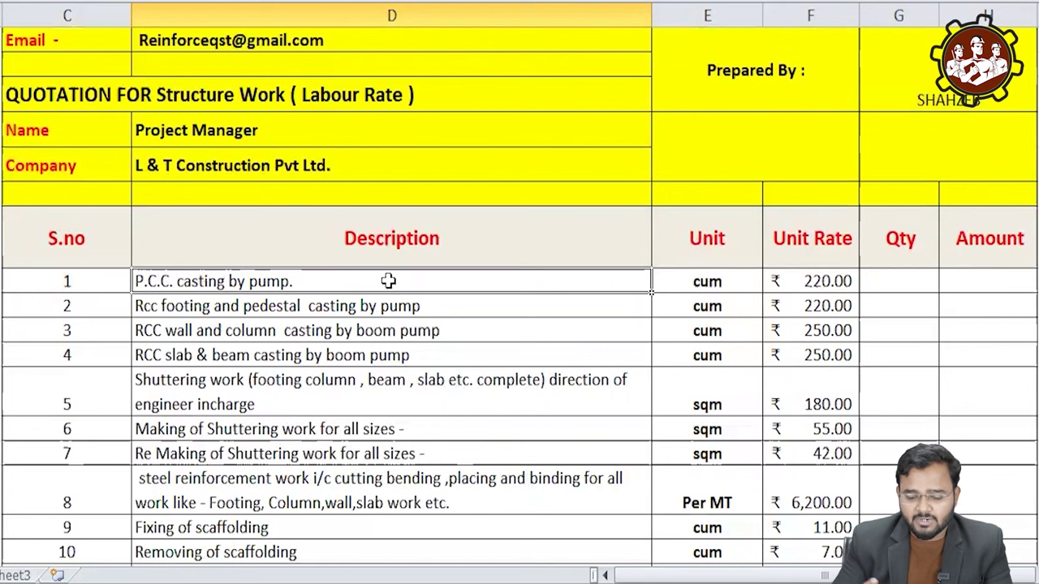
left_click(721, 278)
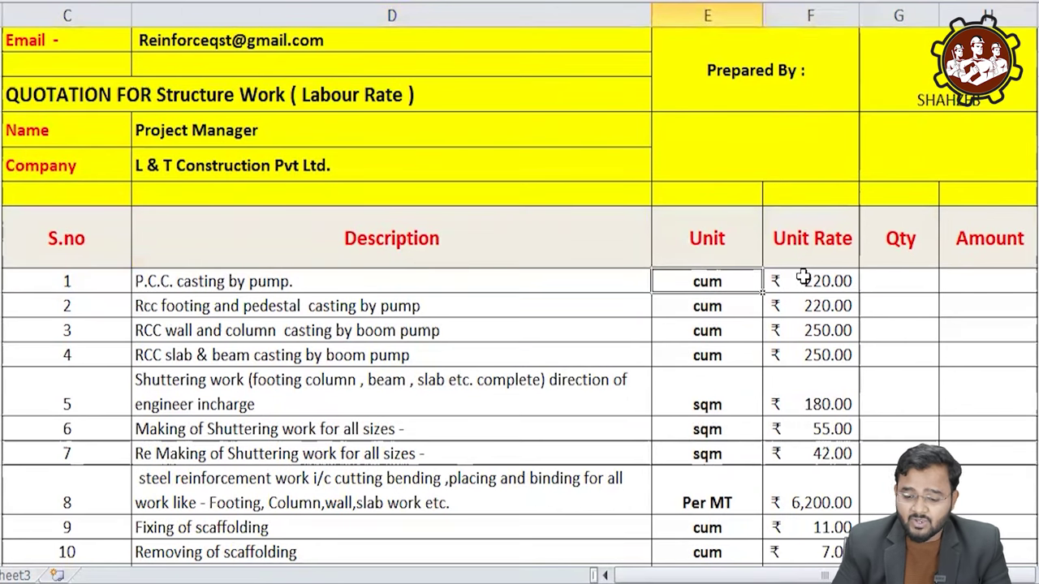
left_click(804, 278)
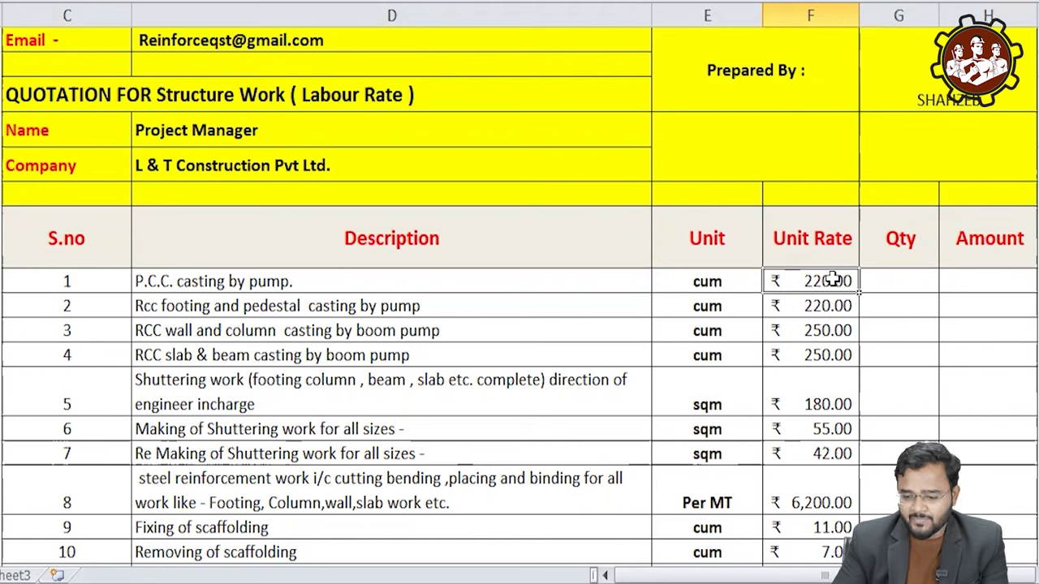
left_click(914, 280)
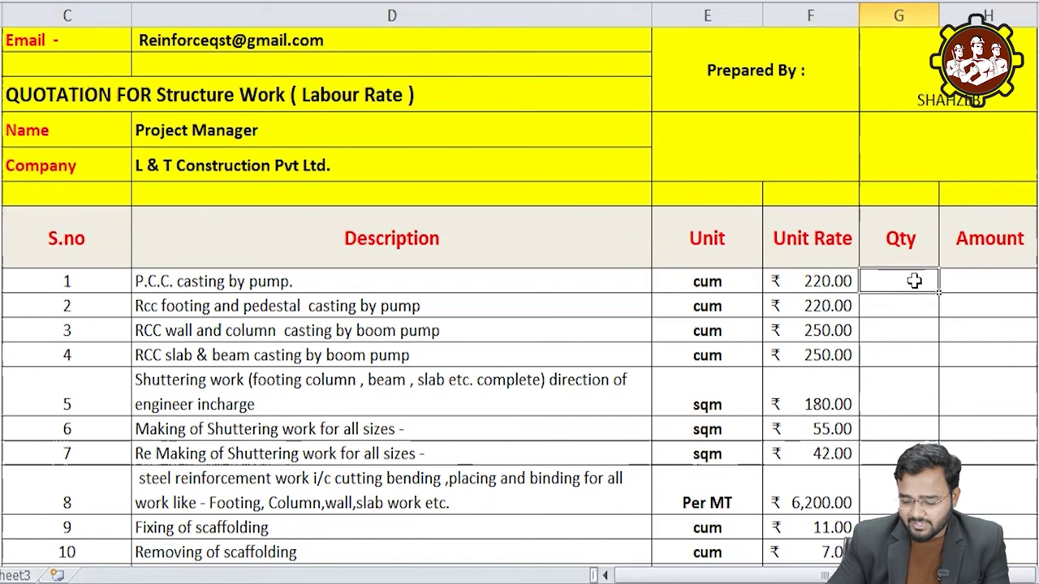
Give item 1 a Qty of 150 and Amount formula =F12*G12, showing ₹33,000.00.
type("150")
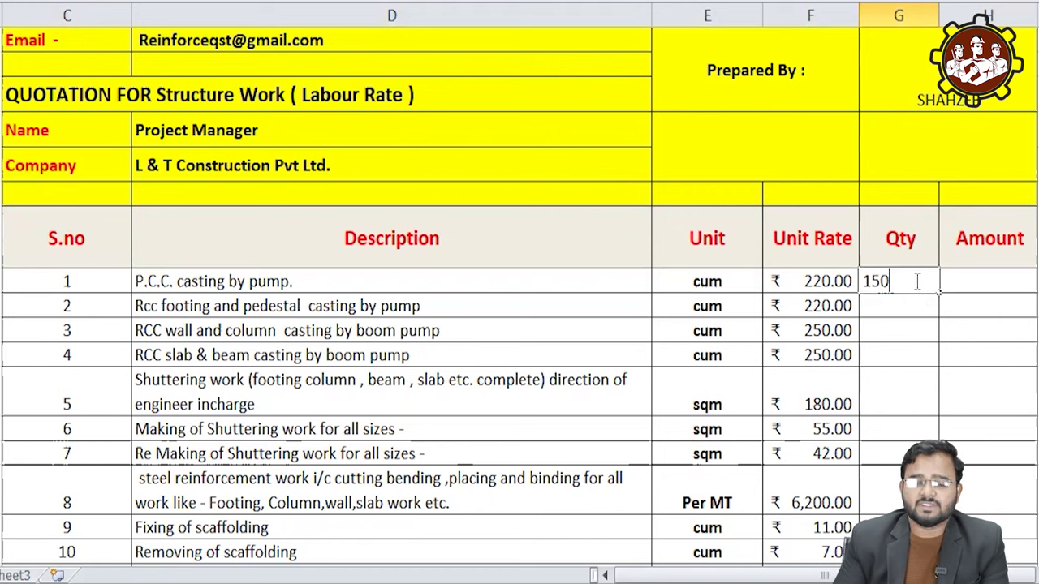
key("Return")
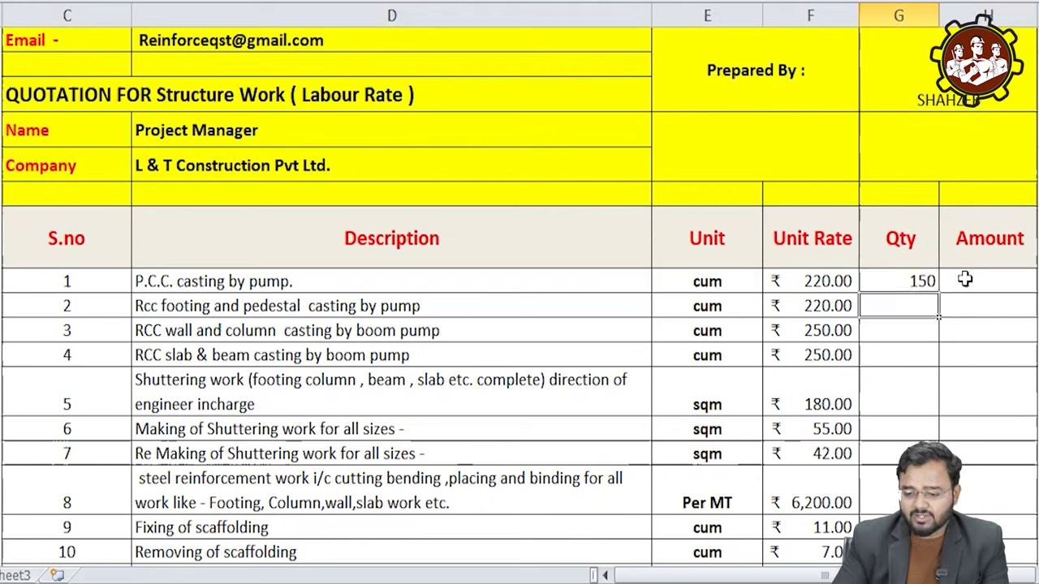
left_click(964, 278)
type("=")
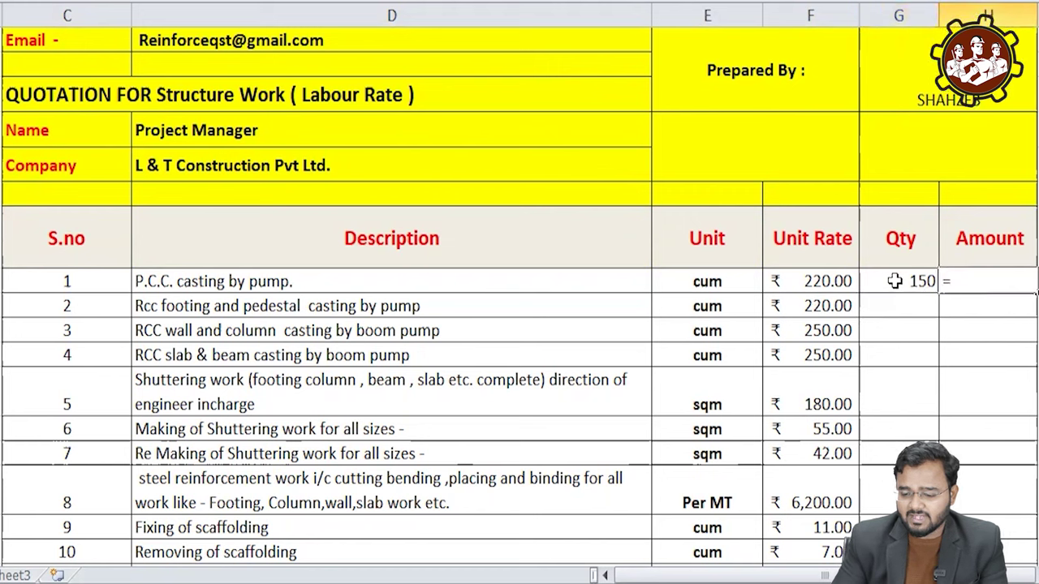
left_click(834, 280)
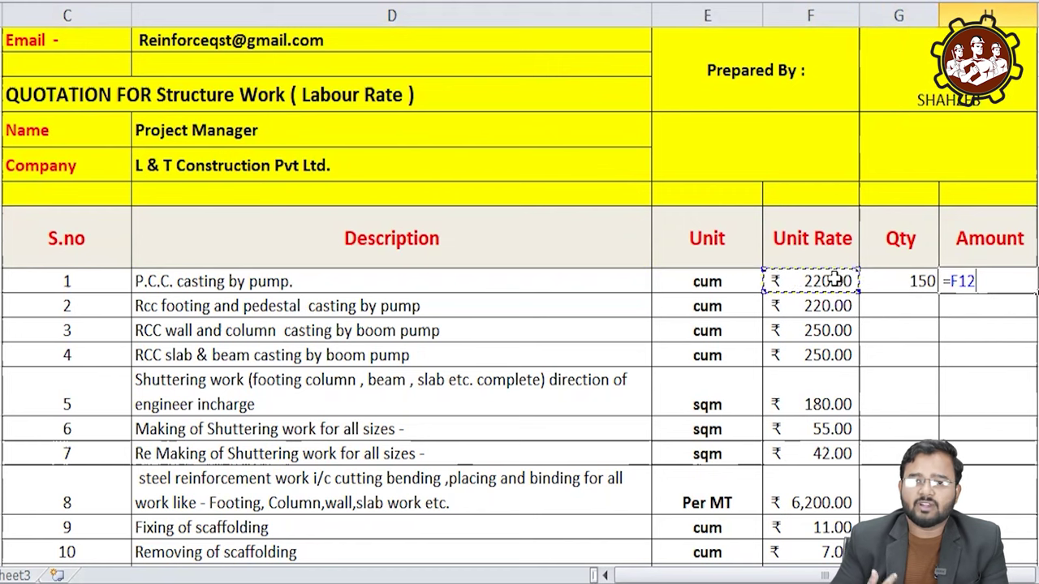
type("*")
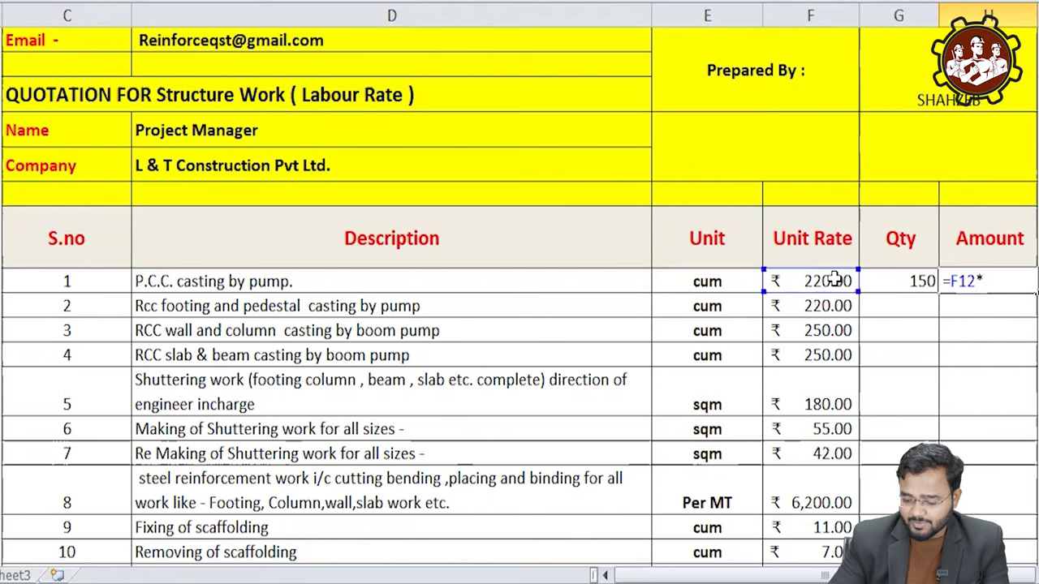
left_click(893, 281)
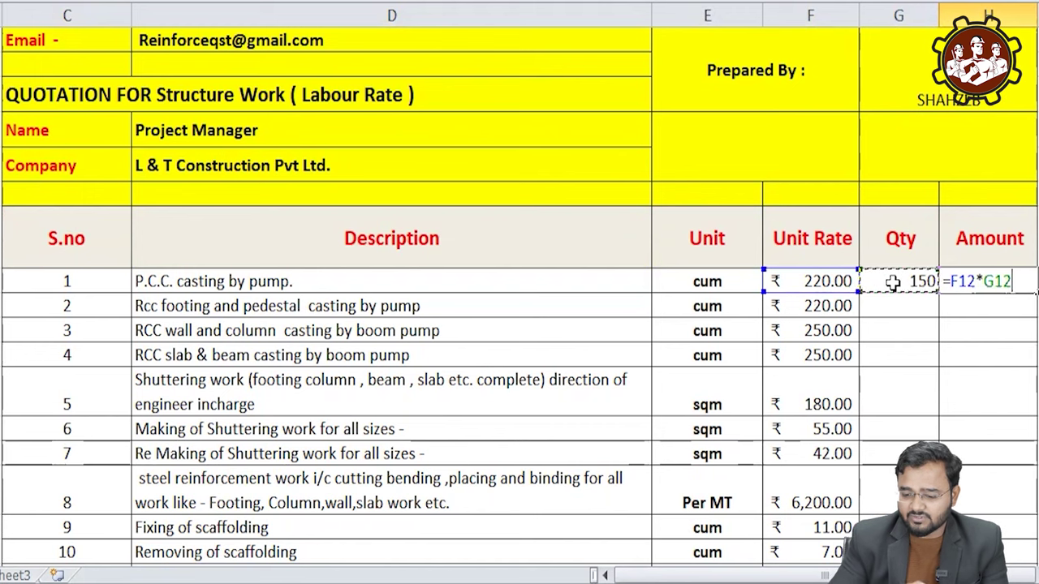
key("Return")
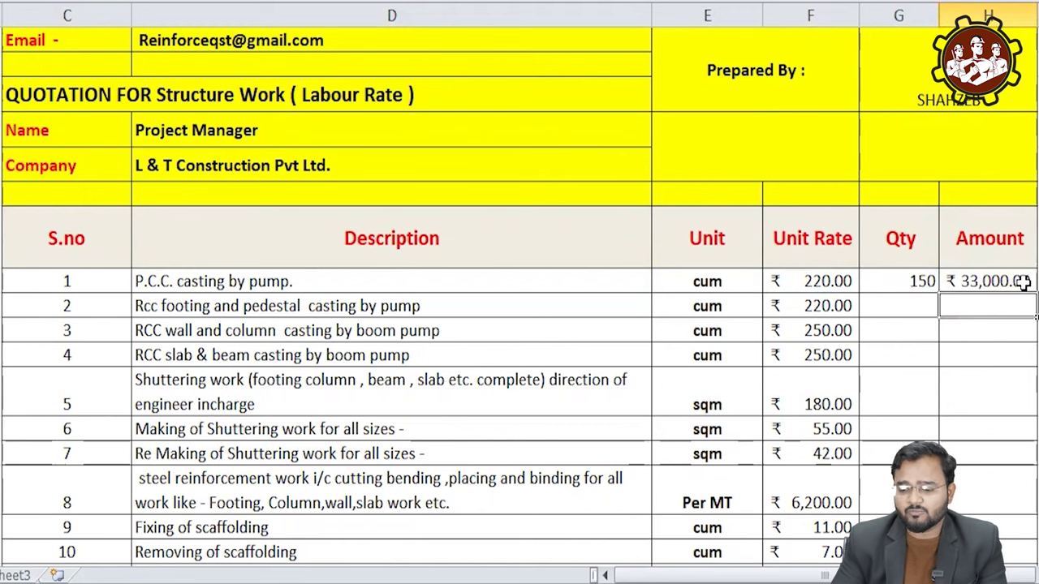
left_click(1021, 280)
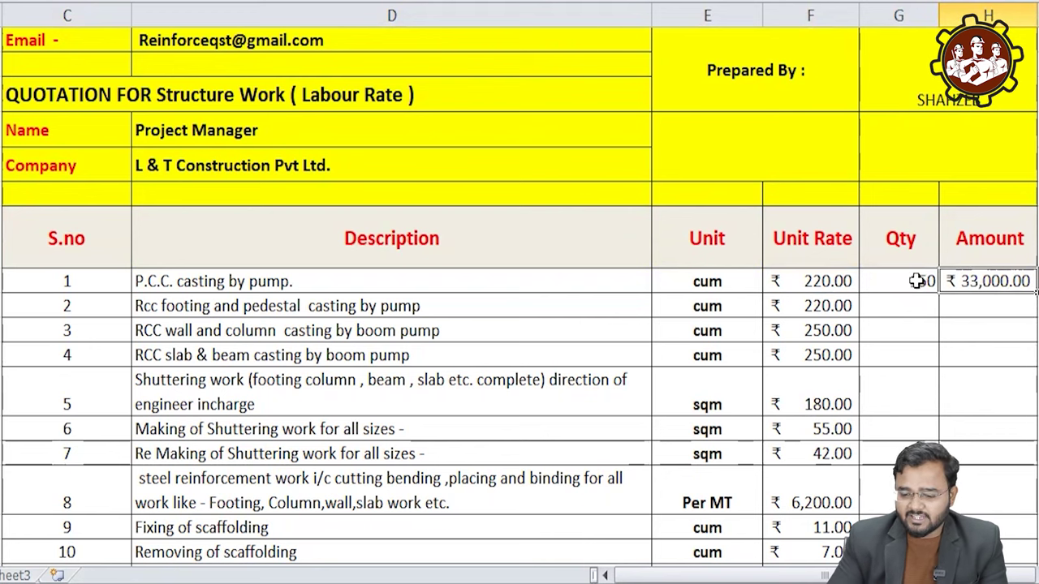
left_click(845, 281)
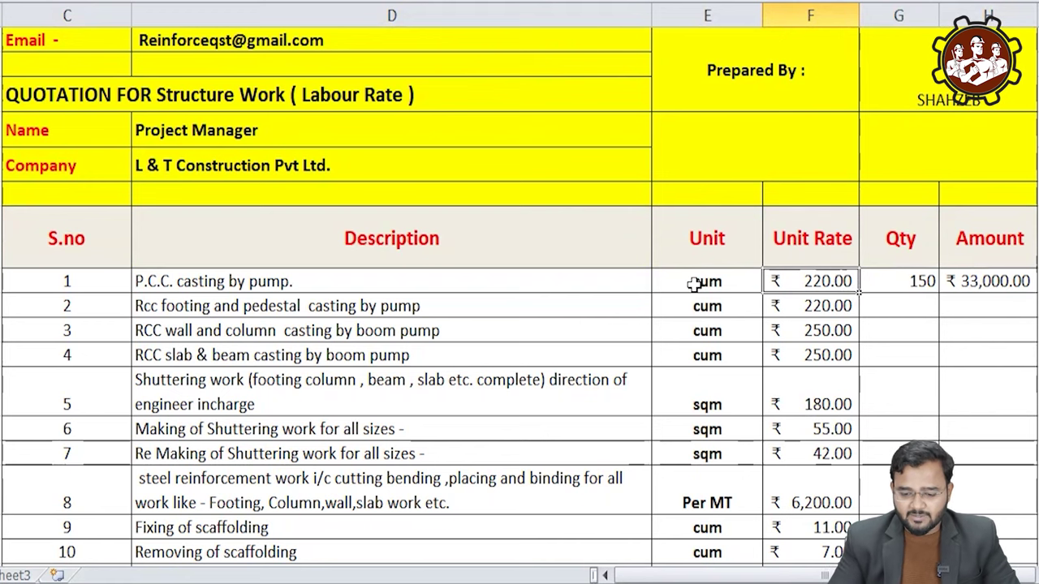
scroll(694, 282, "down", 1)
Fill item 3's serial number and description cells (C3:D3) yellow.
scroll(694, 282, "down", 2)
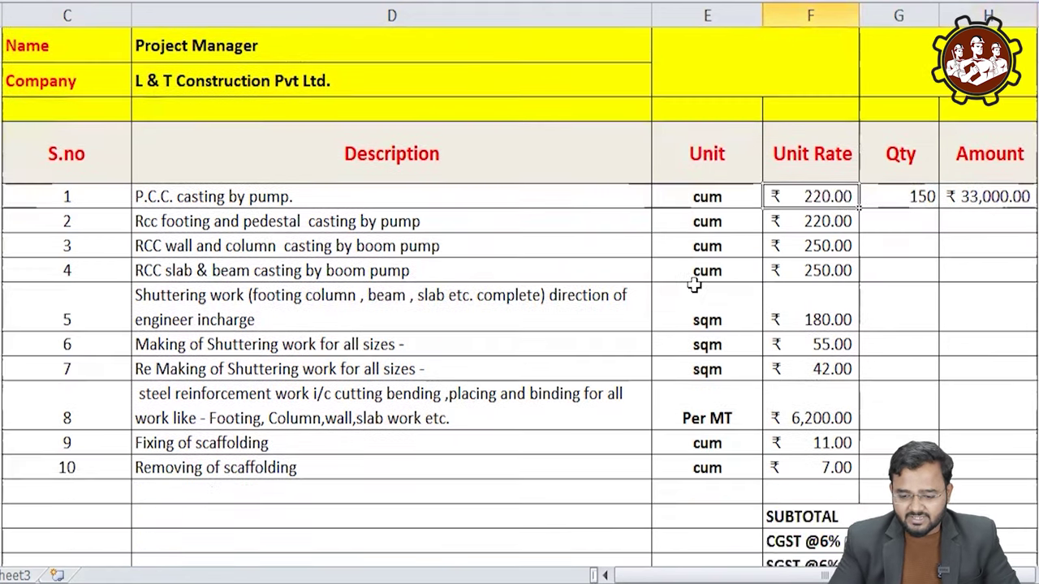
left_click(327, 221)
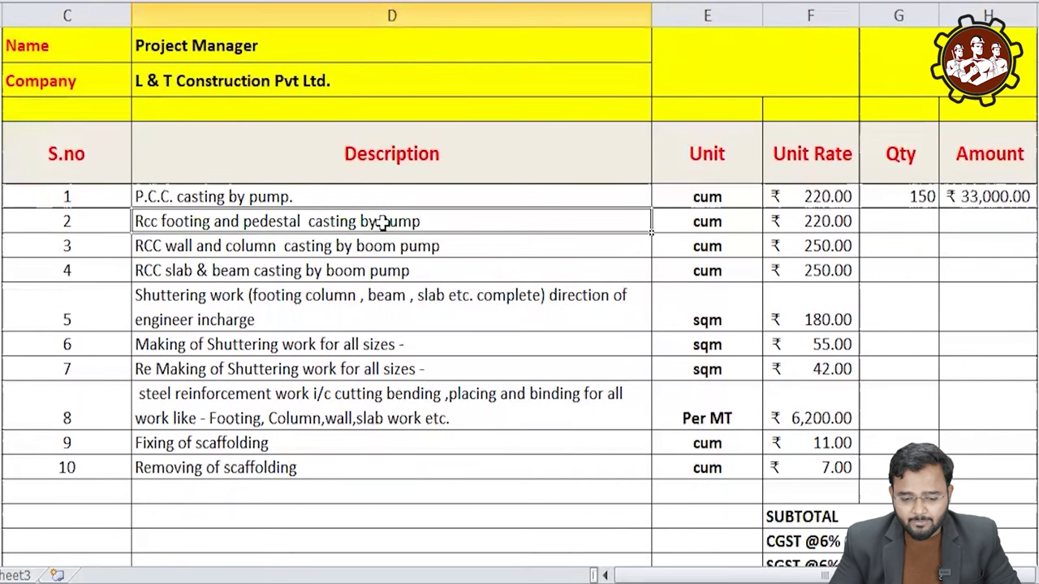
left_click(812, 219)
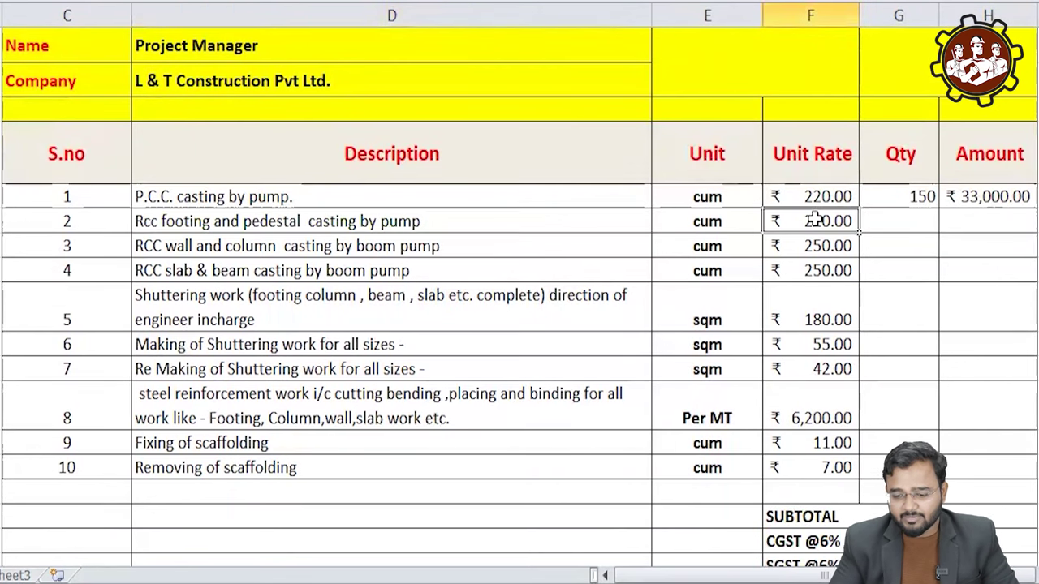
left_click(410, 247)
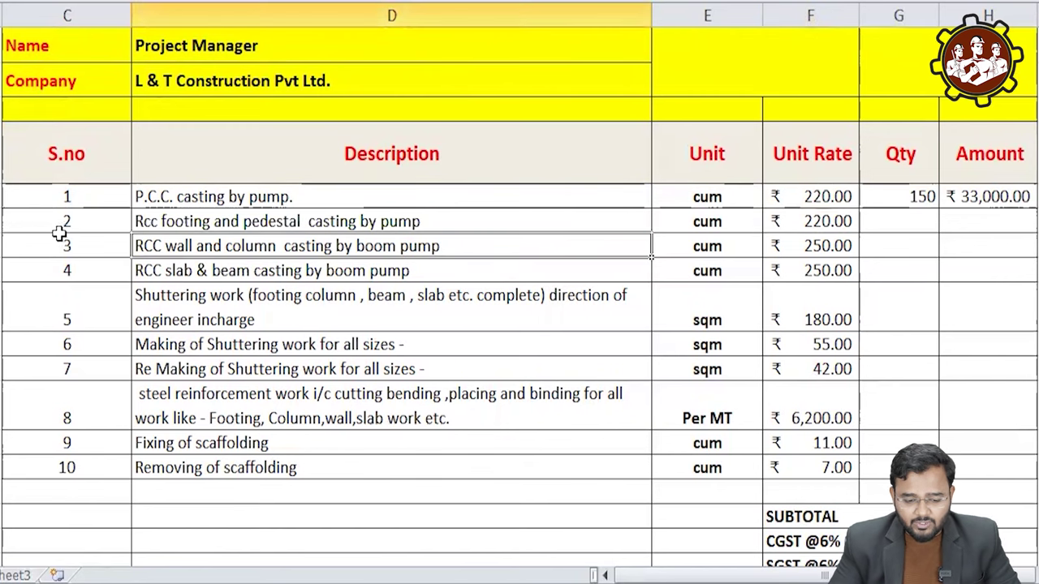
left_click_drag(27, 240, 341, 243)
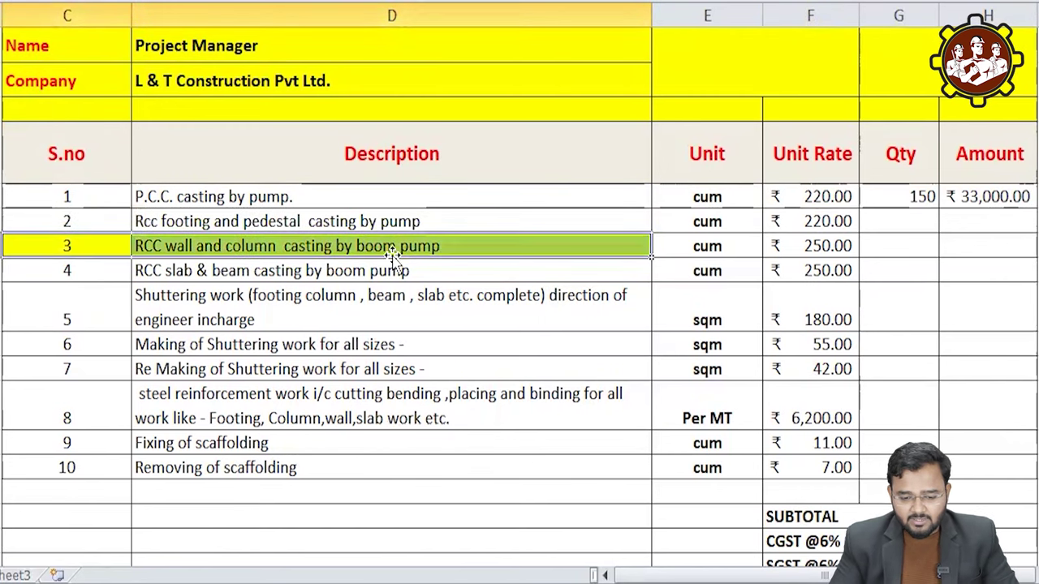
left_click(509, 261)
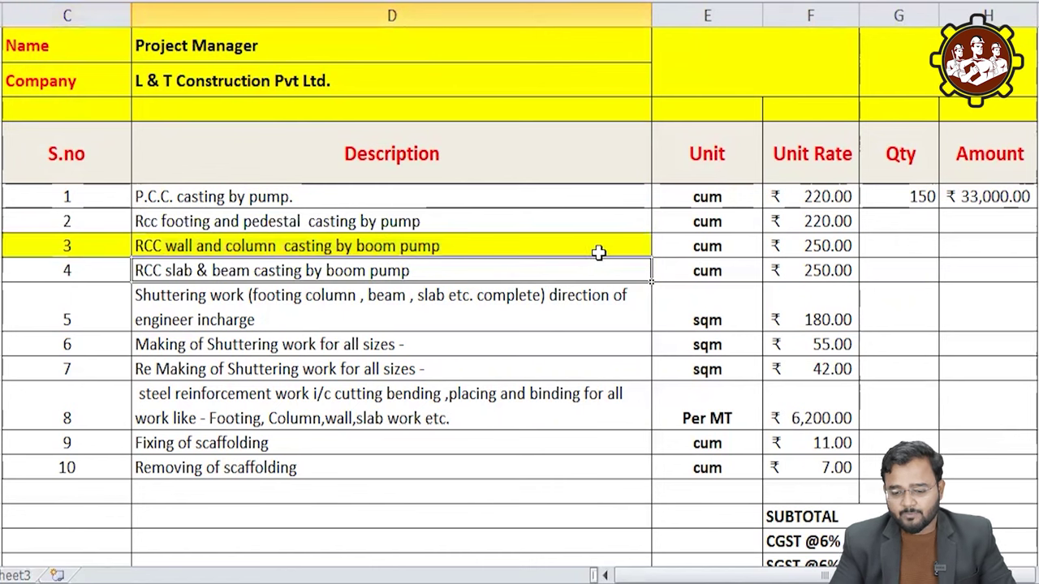
Repeat the yellow fill on item 3's unit and rate, and item 1's unit rate.
left_click(811, 247)
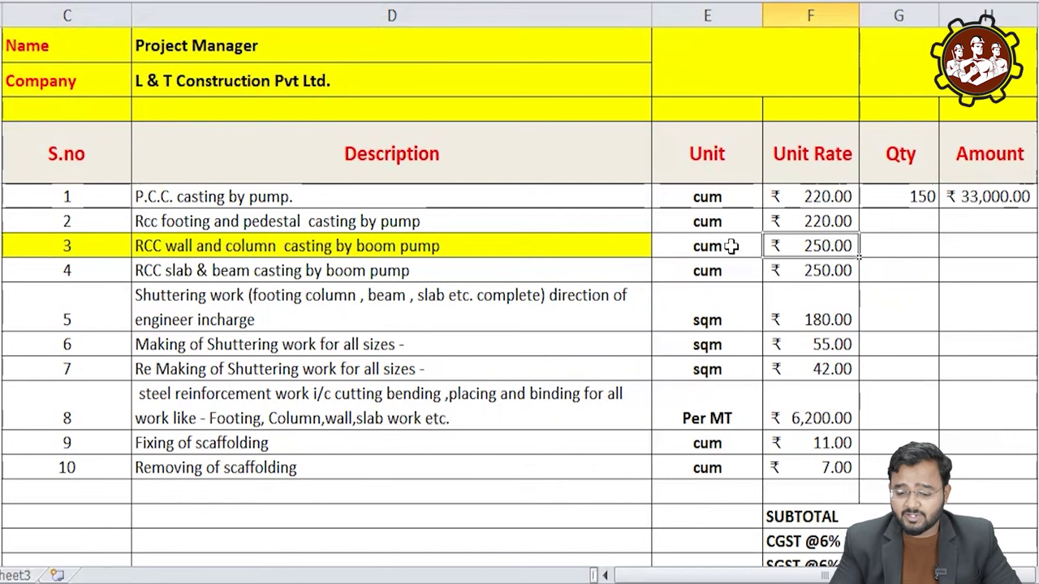
left_click_drag(732, 247, 783, 247)
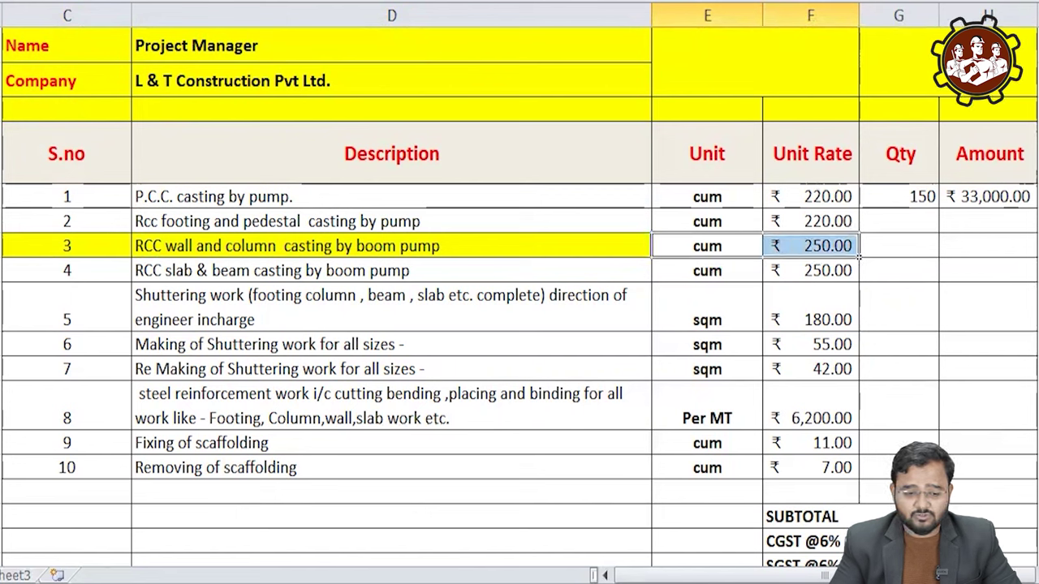
key("F4")
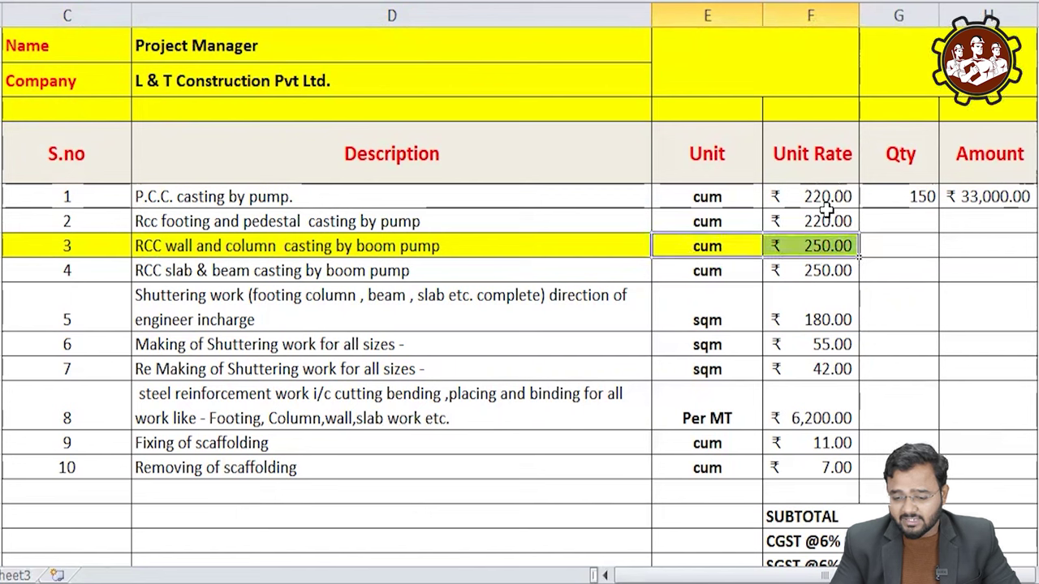
left_click(824, 198)
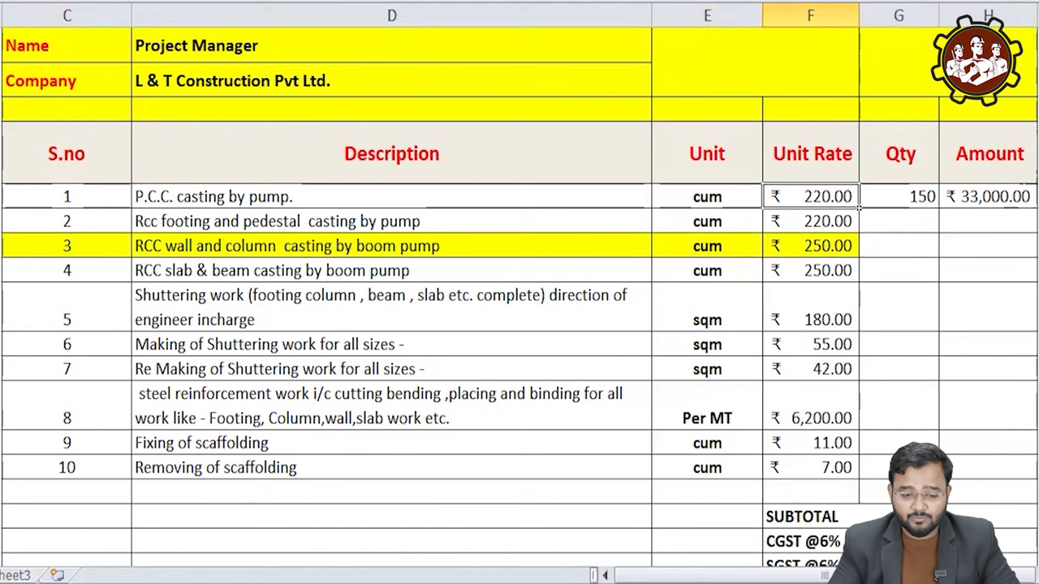
key("F4")
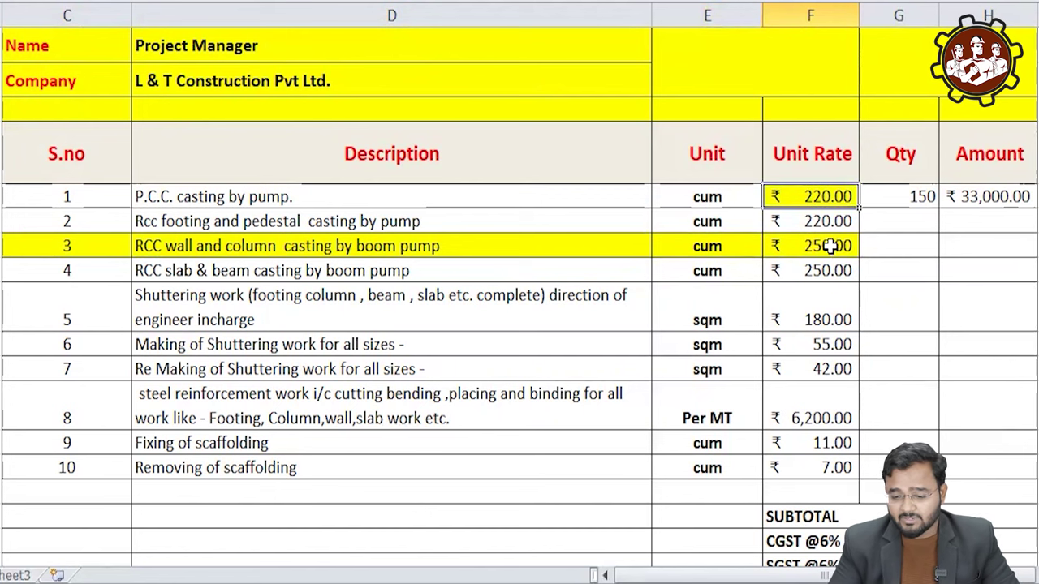
left_click(837, 249)
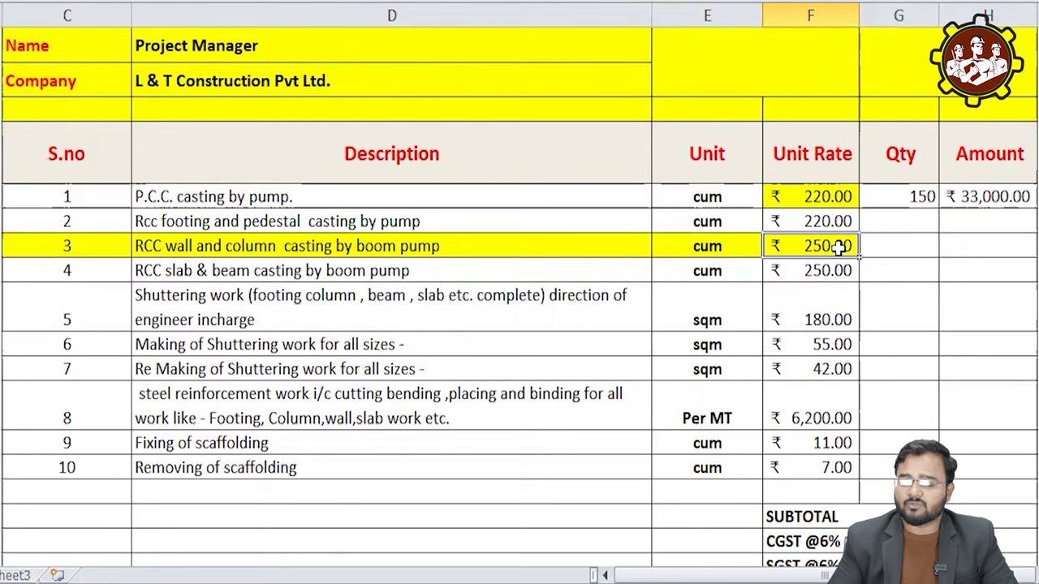
Make item 6's rate 55.00 and unit sqm yellow.
left_click(193, 275)
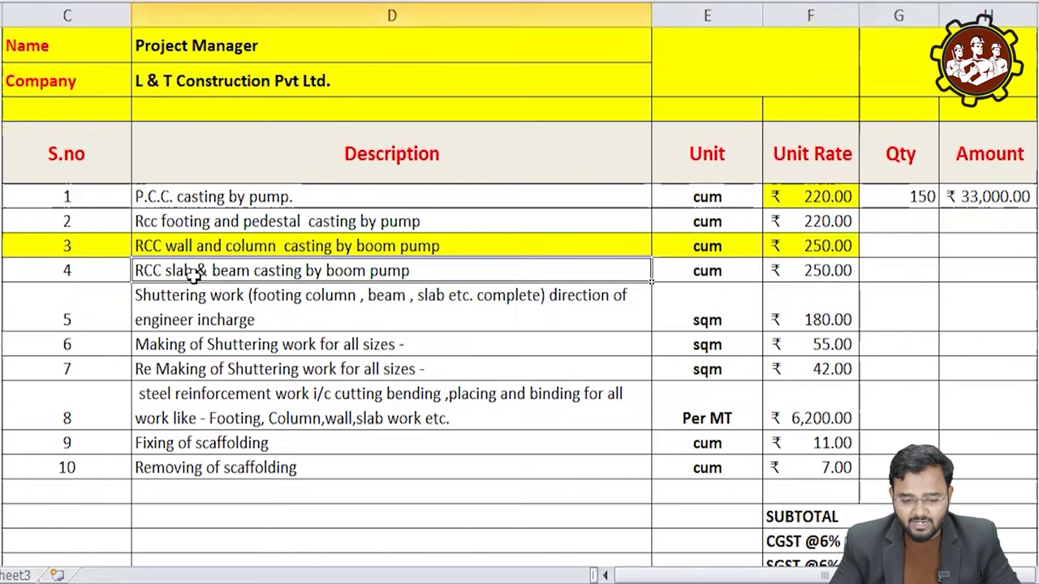
left_click(275, 302)
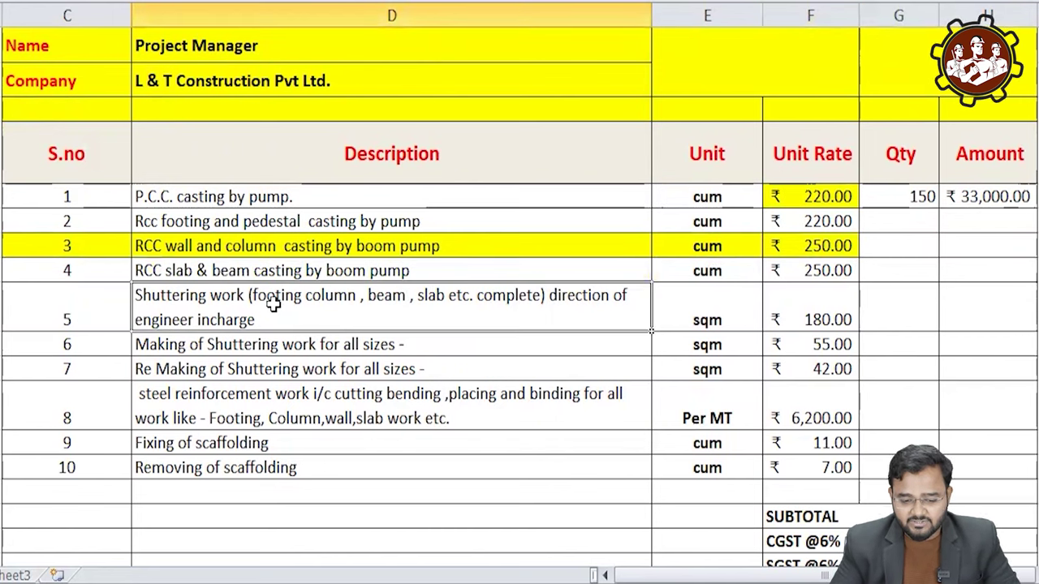
left_click(302, 346)
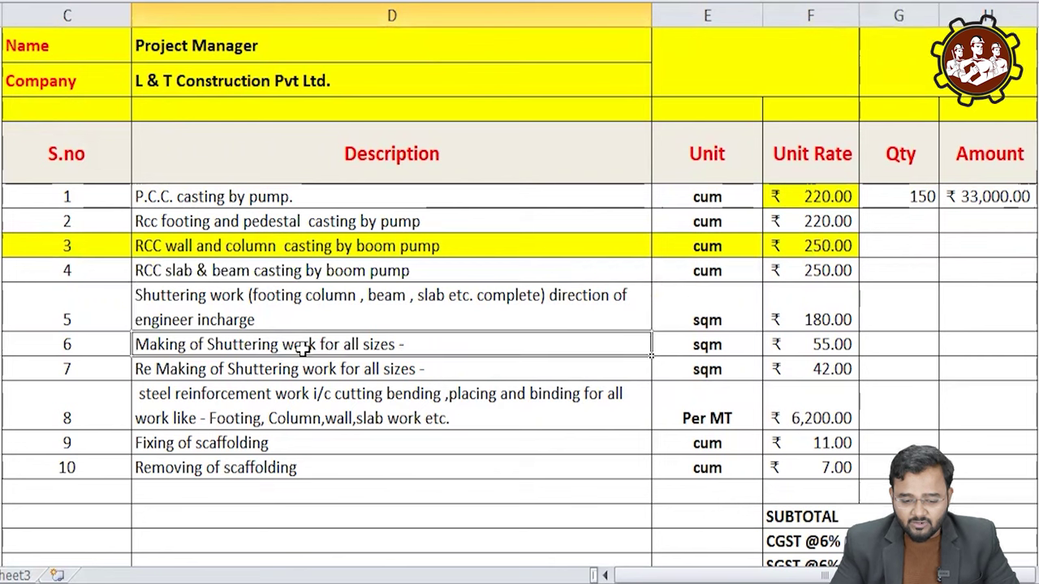
left_click(842, 344)
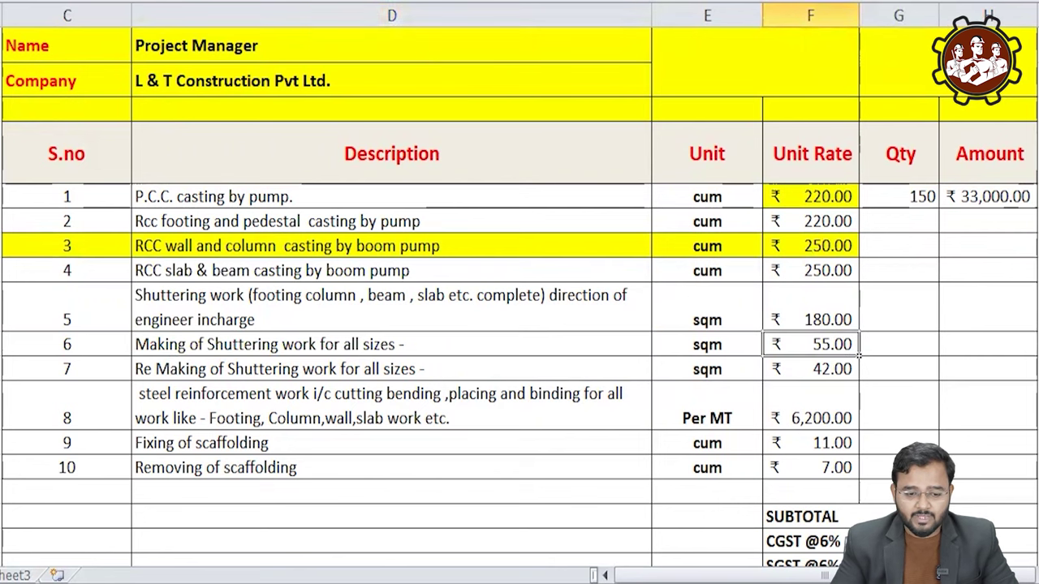
left_click(717, 346)
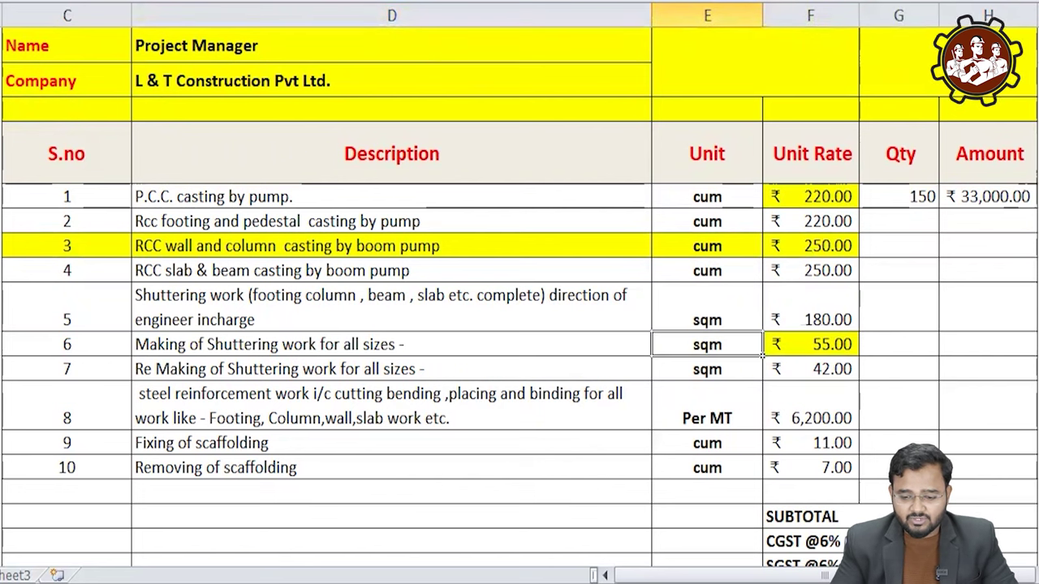
key("F4")
left_click(926, 345)
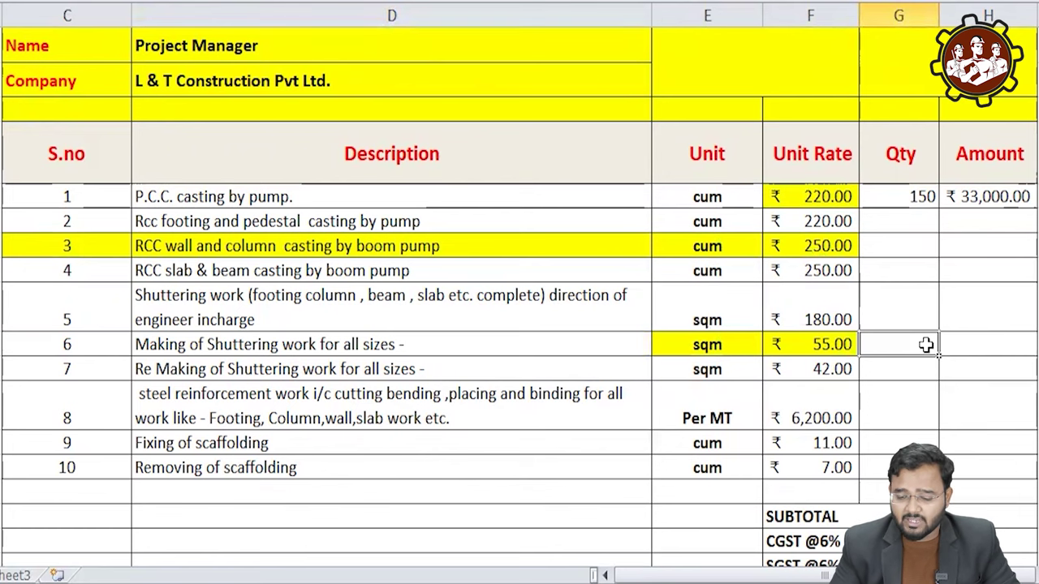
Fill items 7 and 8 yellow from serial number through rate.
left_click(303, 372)
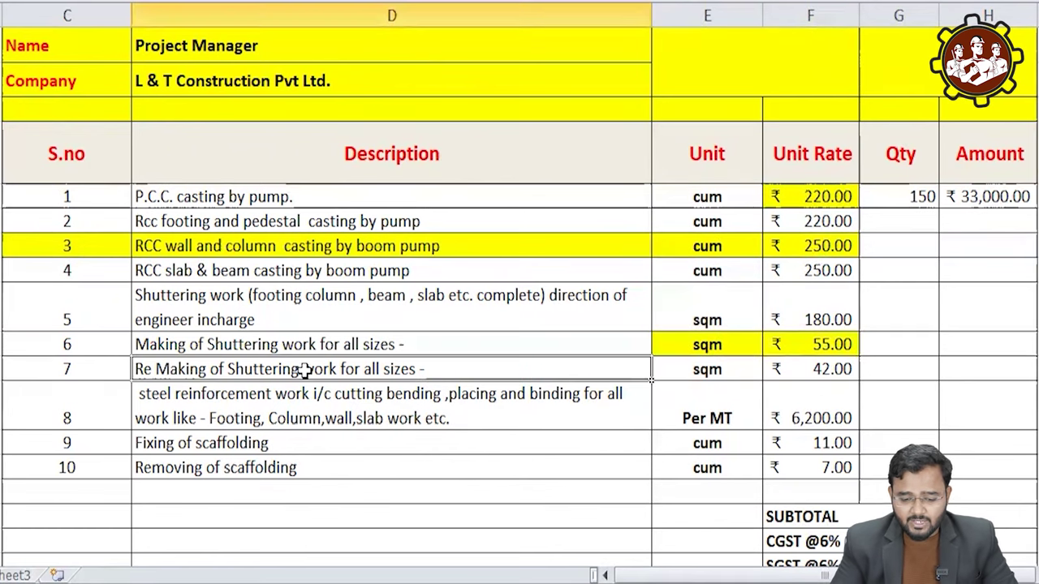
left_click_drag(93, 367, 776, 368)
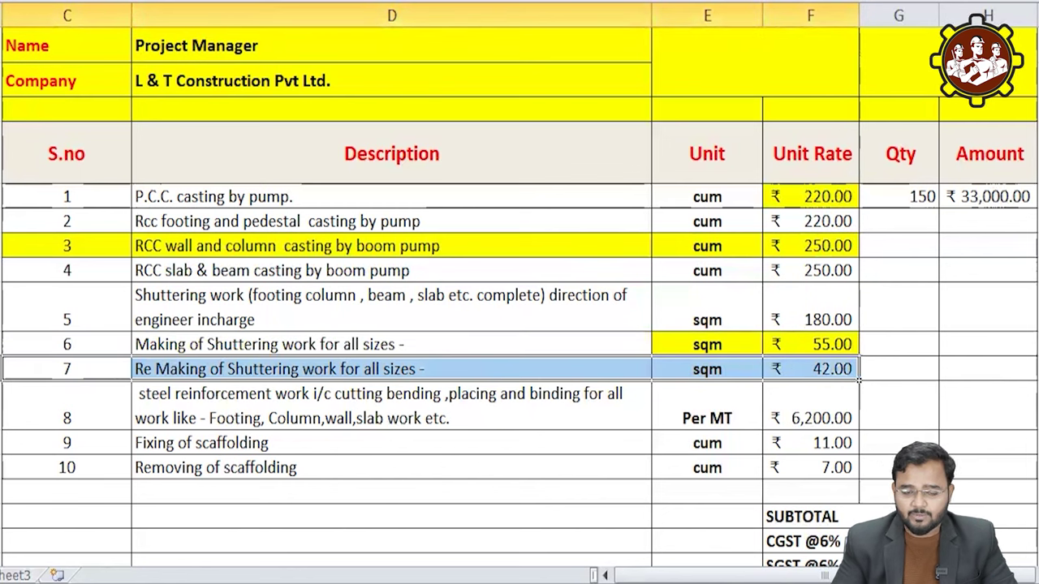
key("F4")
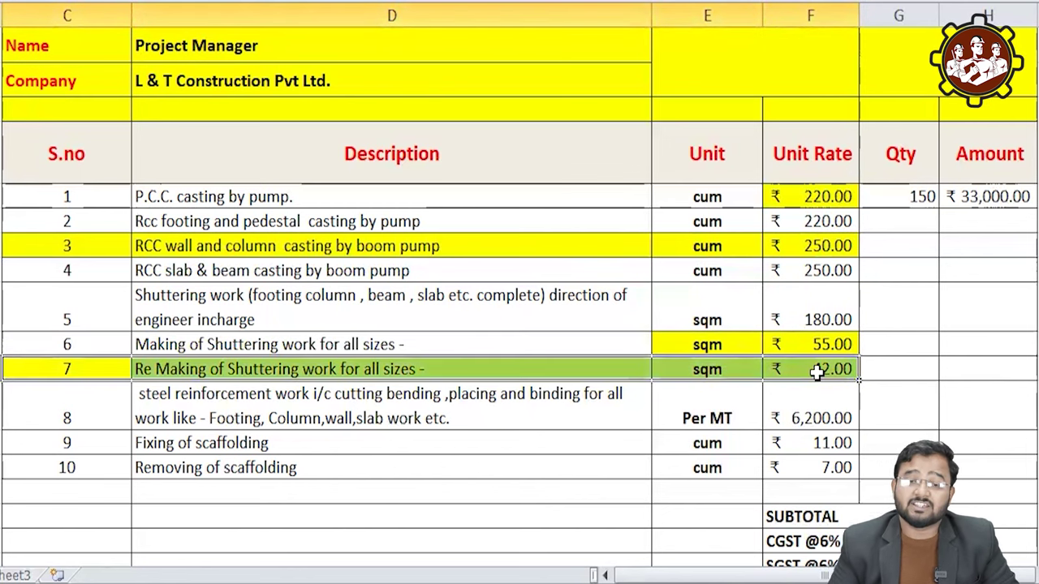
left_click(736, 388)
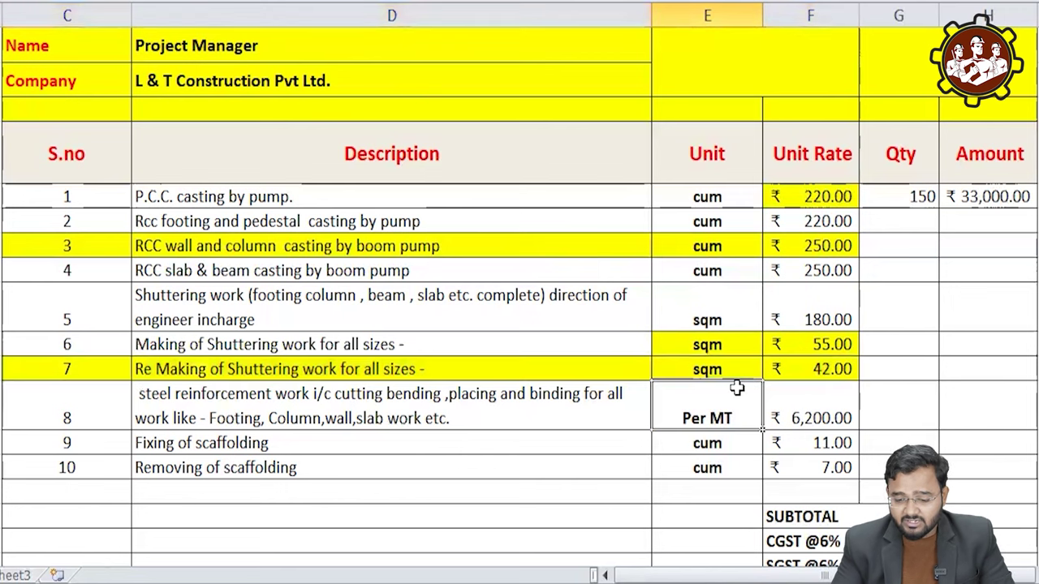
left_click(367, 401)
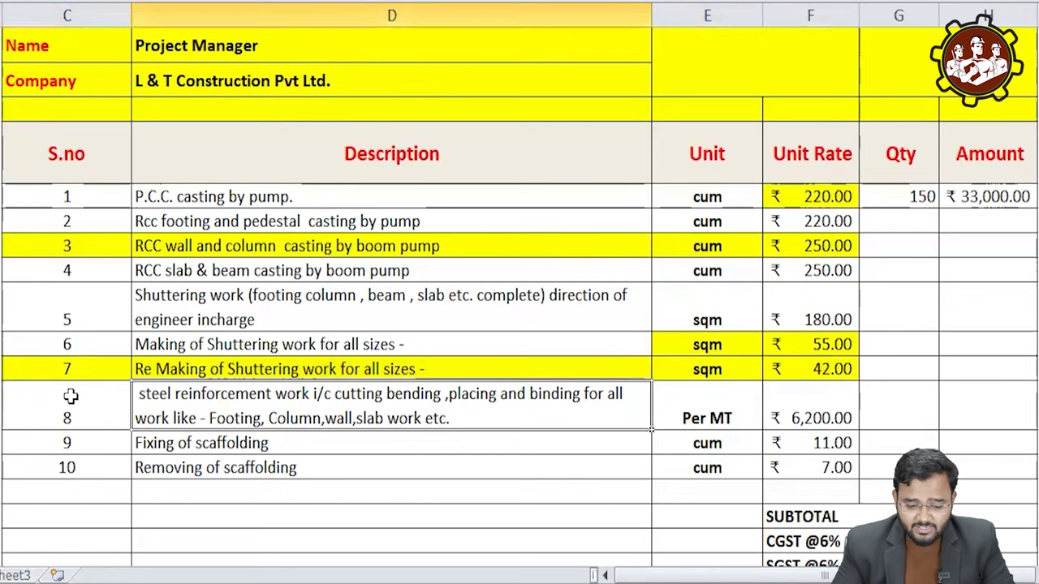
left_click_drag(70, 397, 830, 416)
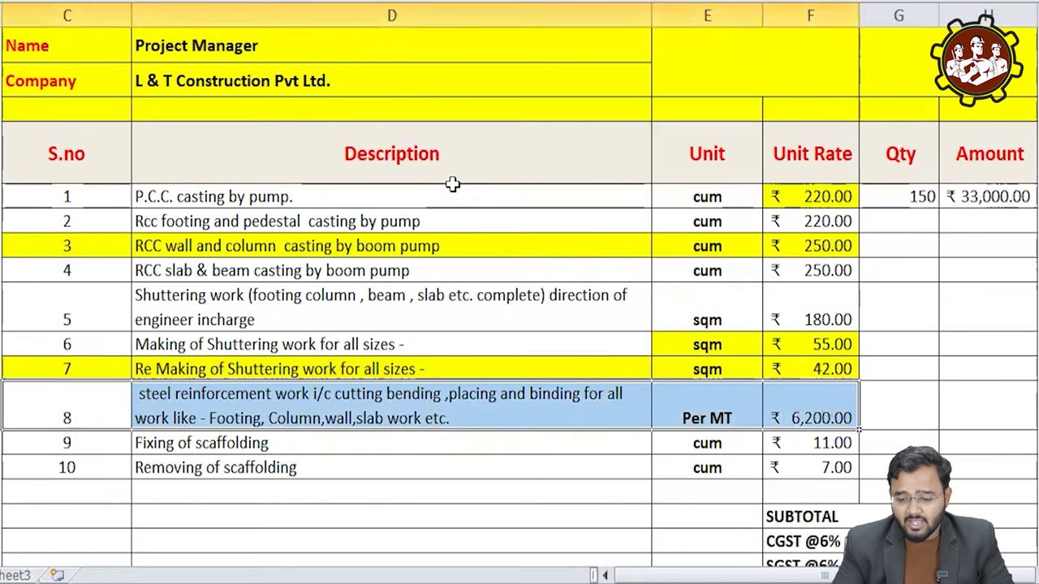
key("F4")
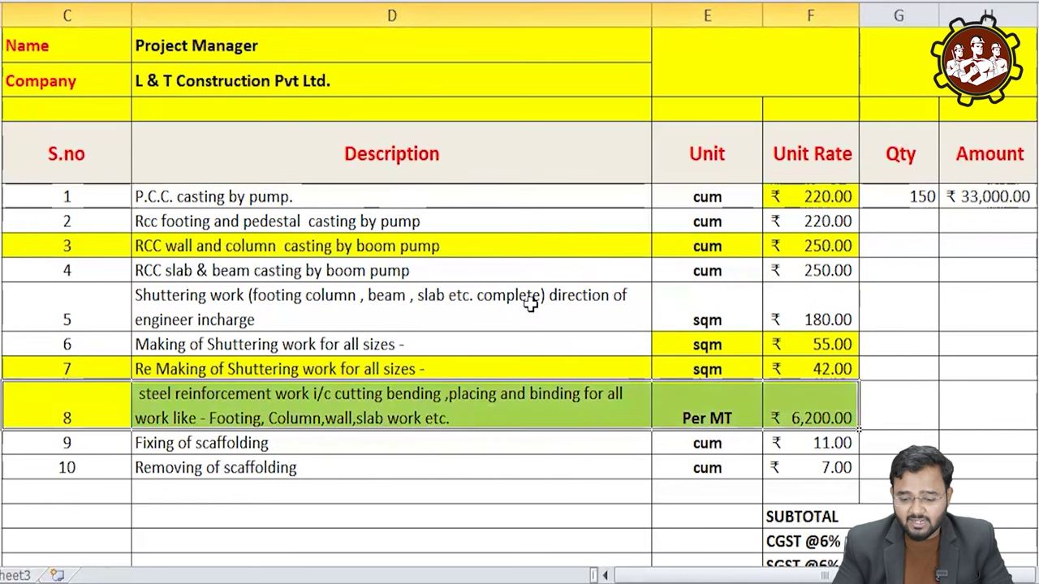
left_click(696, 405)
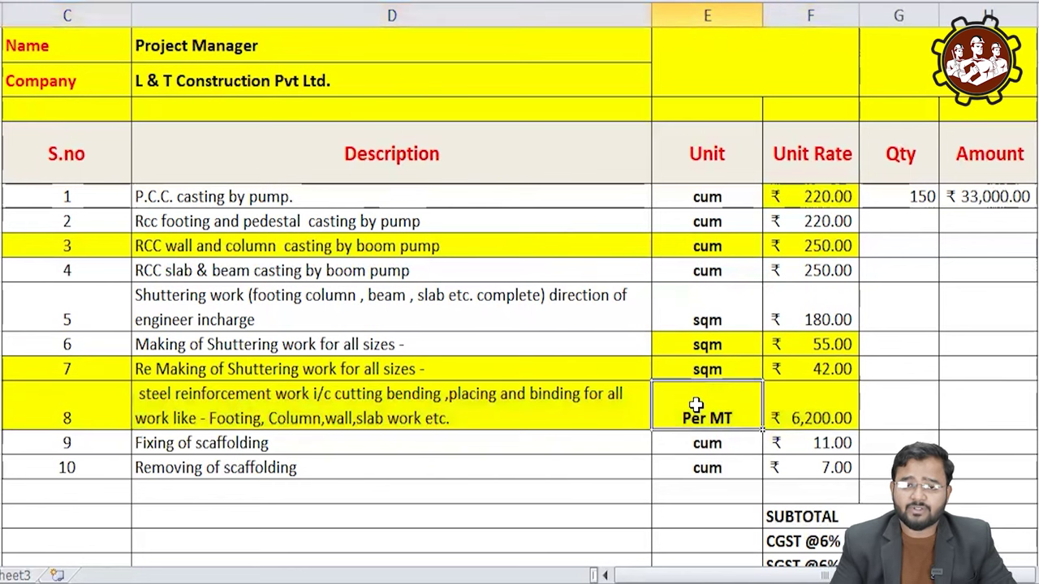
Fill the scaffolding items 9 and 10 yellow from description through rate.
left_click(197, 444)
left_click_drag(525, 434, 824, 467)
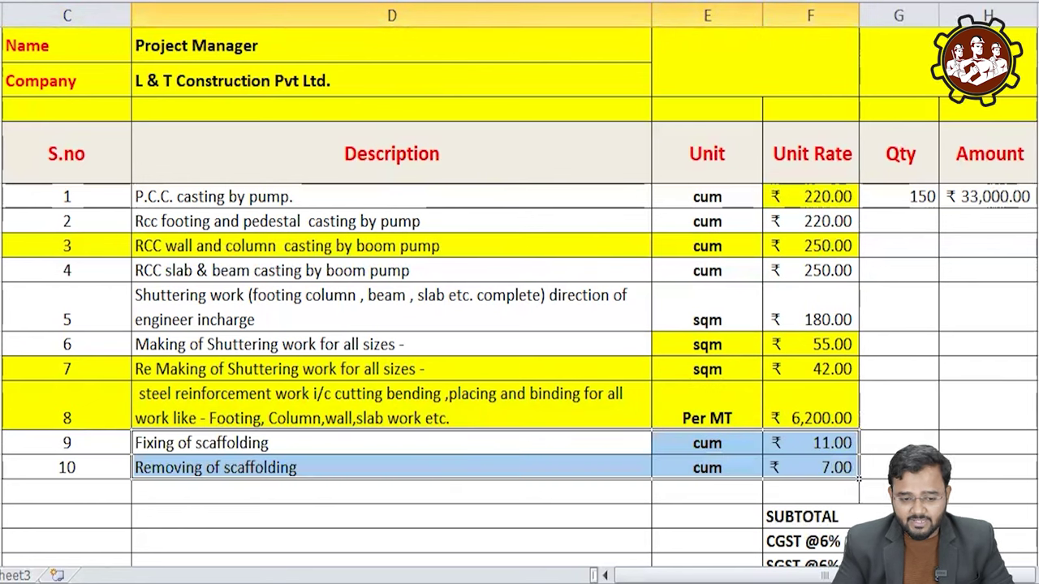
key("F4")
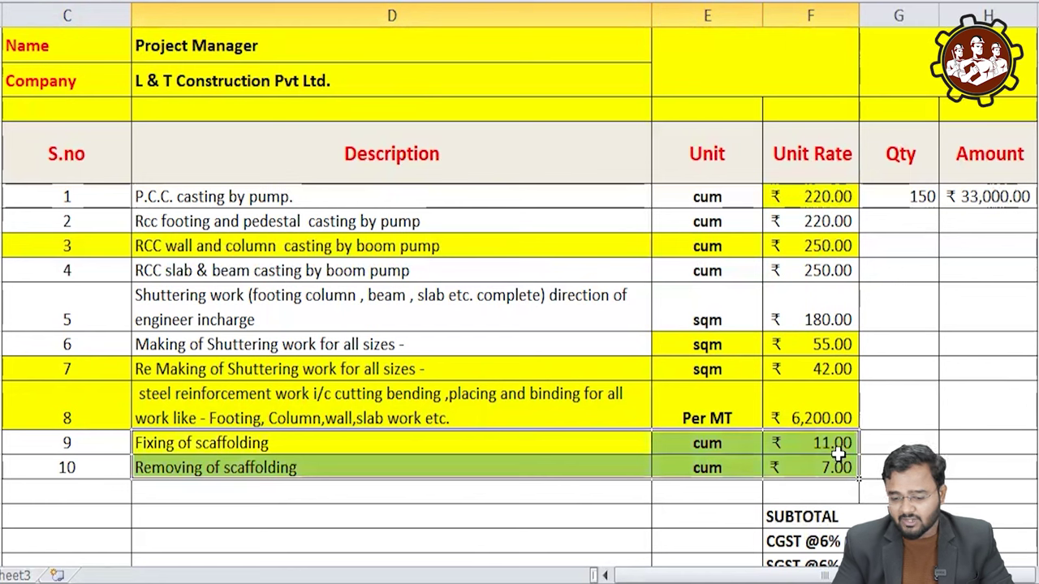
left_click(836, 448)
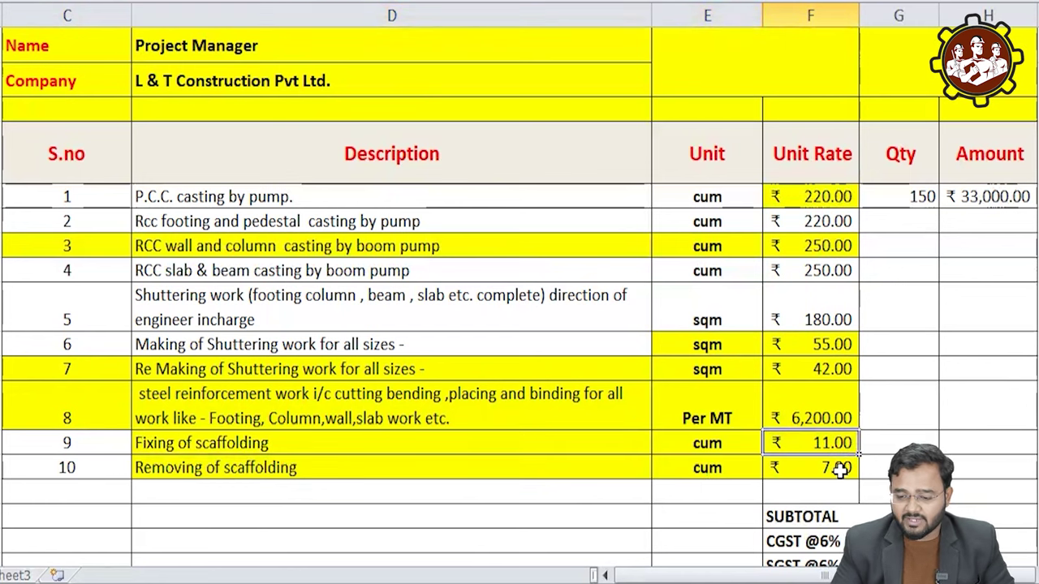
left_click_drag(909, 199, 901, 467)
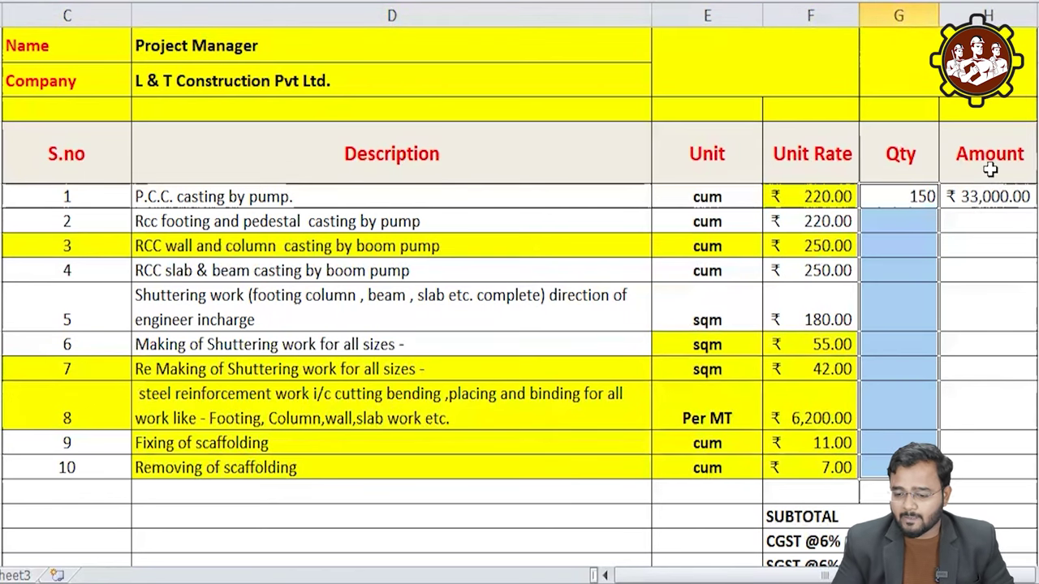
left_click_drag(989, 197, 986, 486)
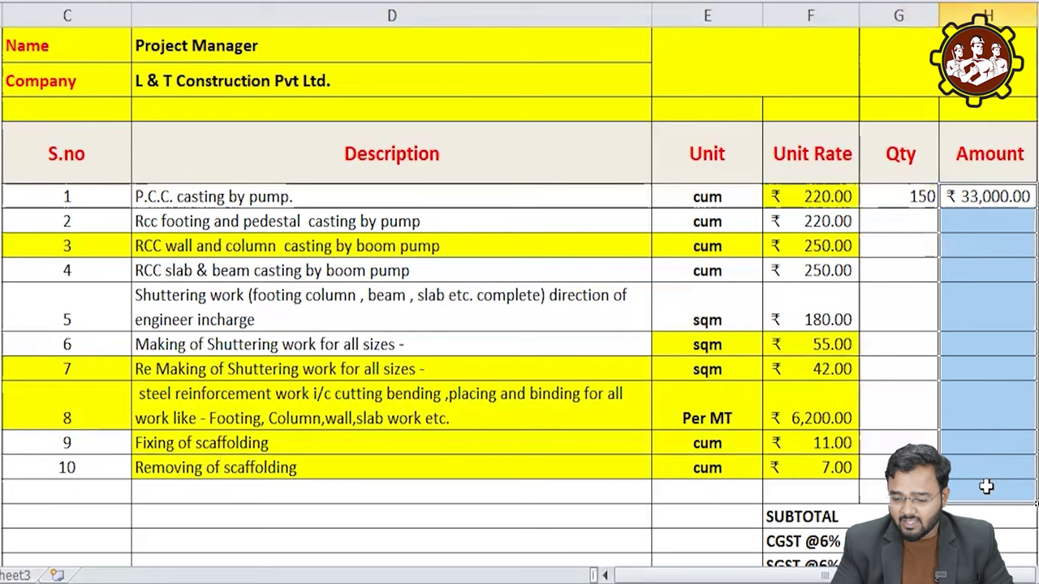
scroll(787, 461, "down", 2)
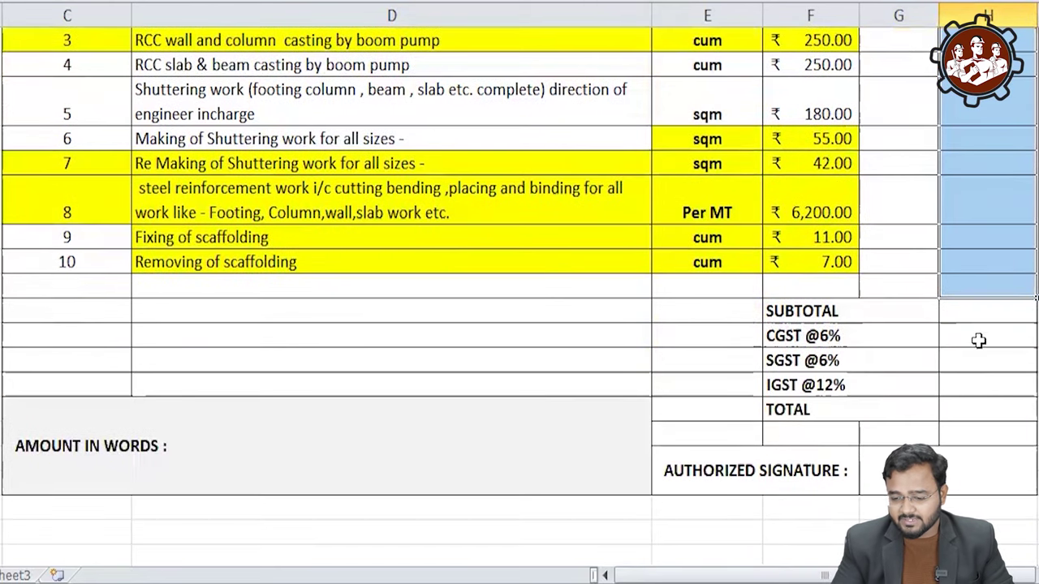
left_click(978, 311)
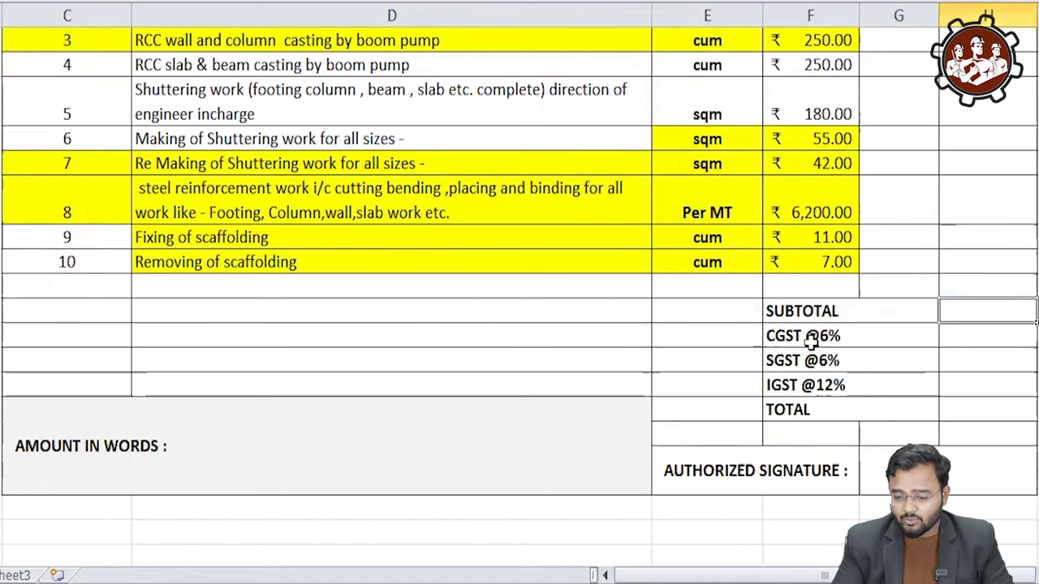
left_click_drag(816, 311, 822, 385)
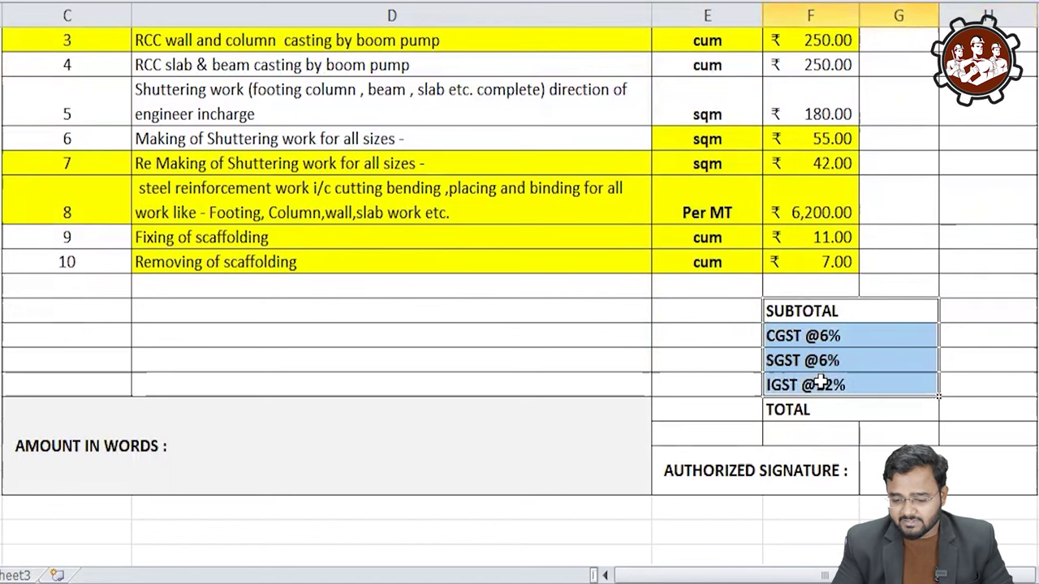
key("F4")
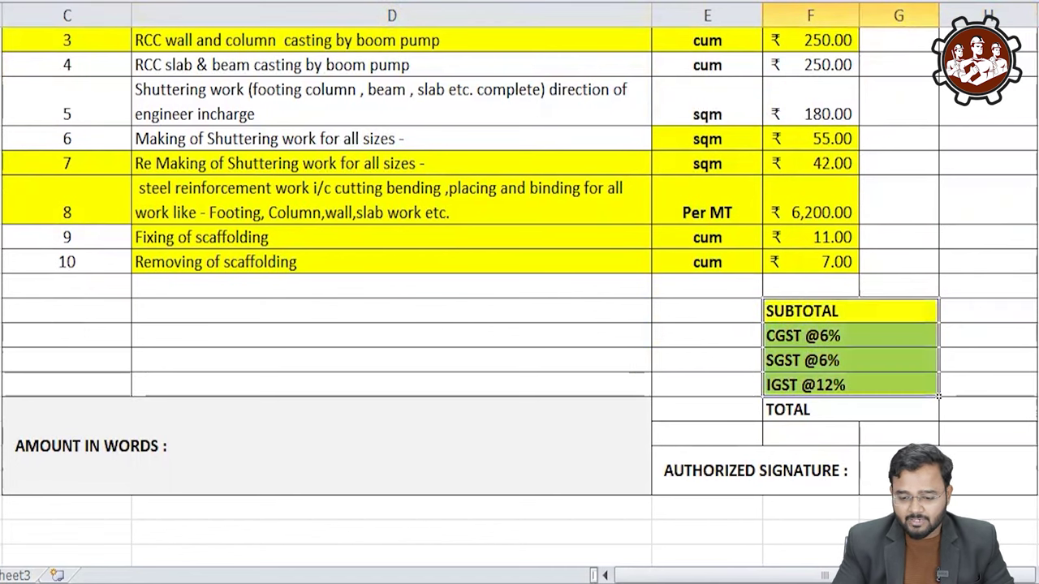
left_click(847, 336)
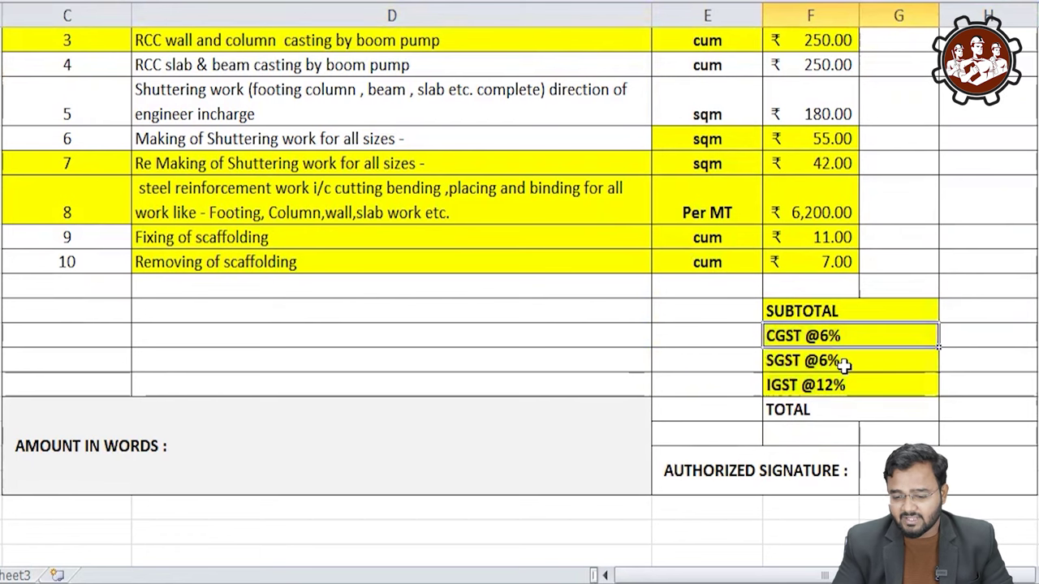
left_click(842, 362)
left_click(851, 388)
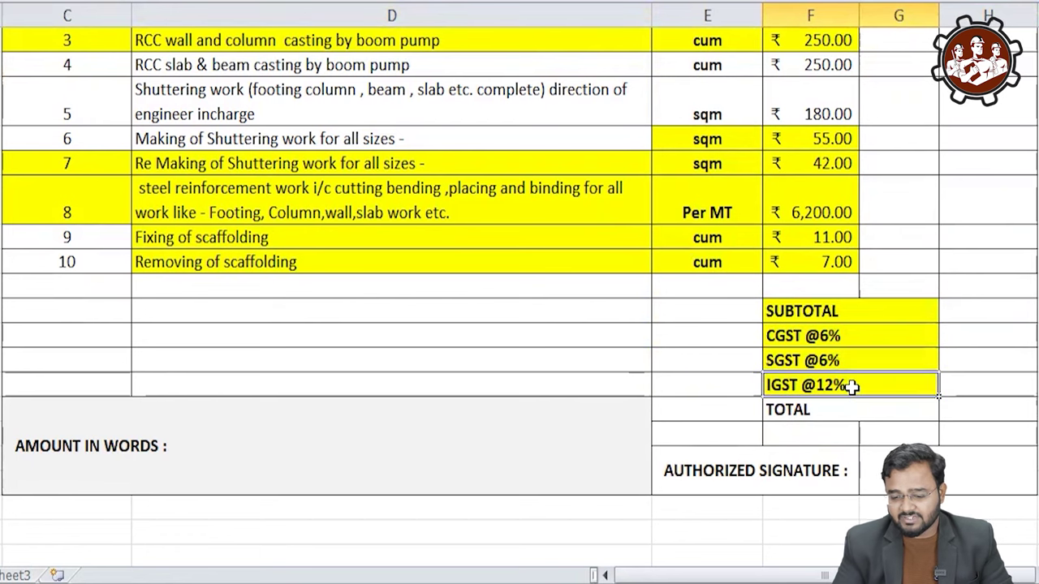
left_click(847, 336)
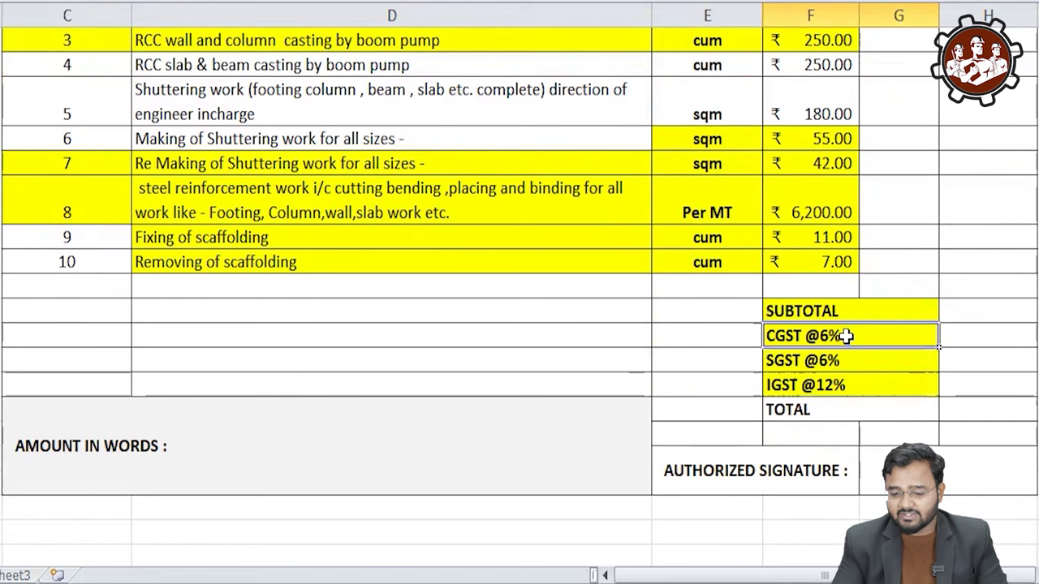
left_click(856, 360)
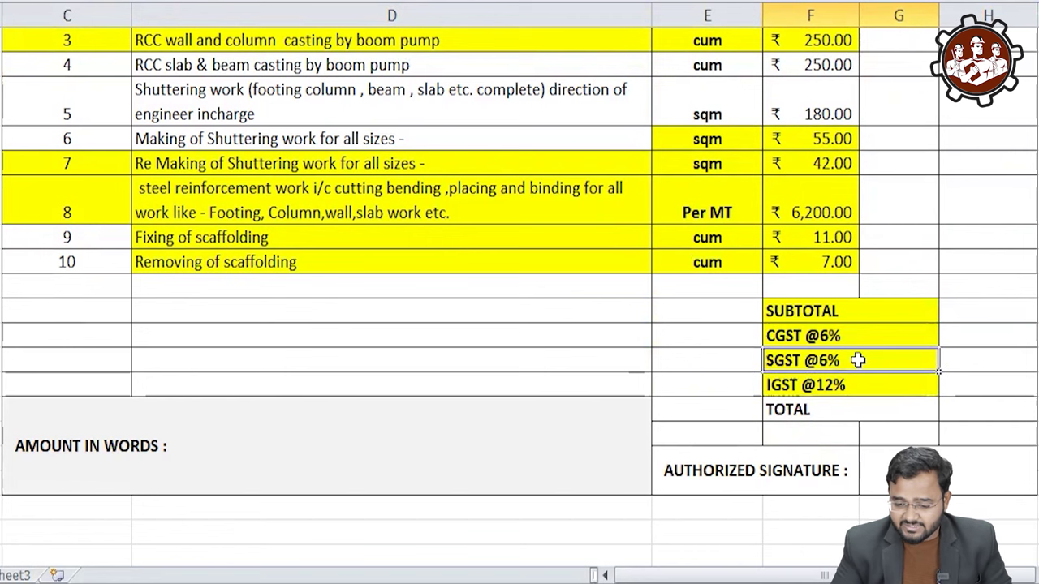
left_click(849, 388)
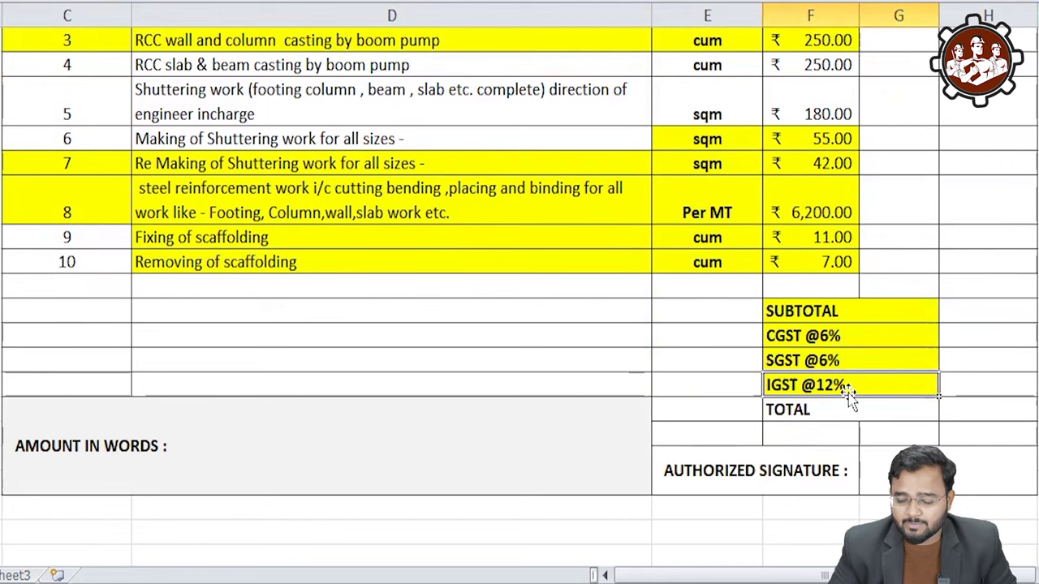
left_click(1003, 307)
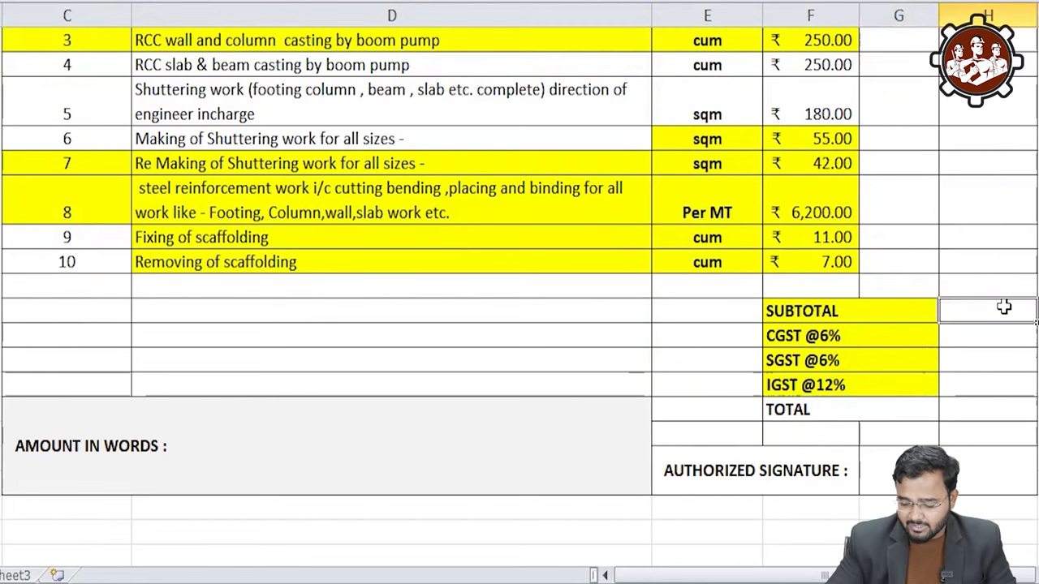
Enter subtotal 100000, CGST as =H23*.06 and SGST as =H24, each giving 6000.
type("100")
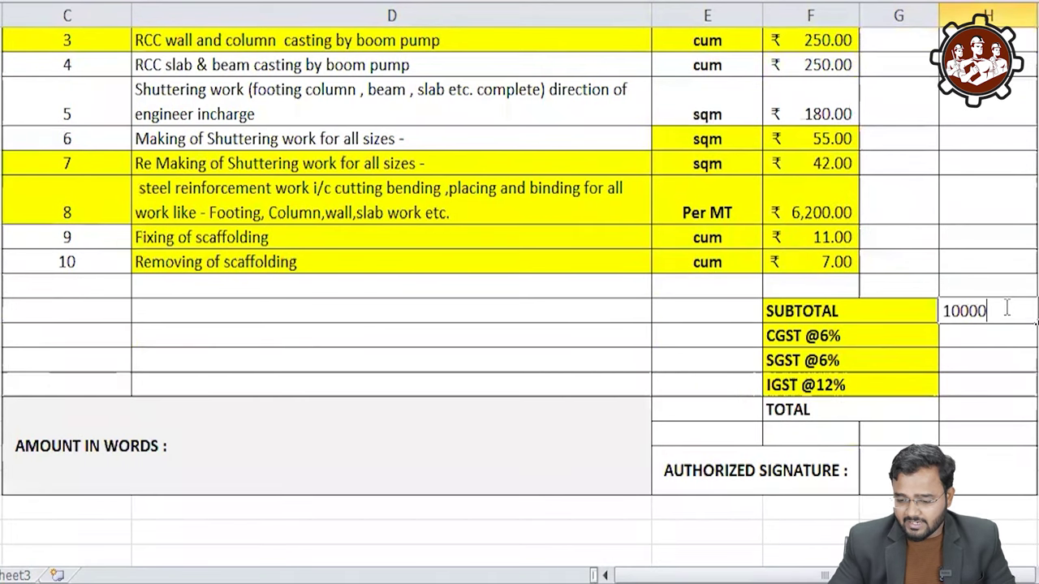
type("0")
key("Return")
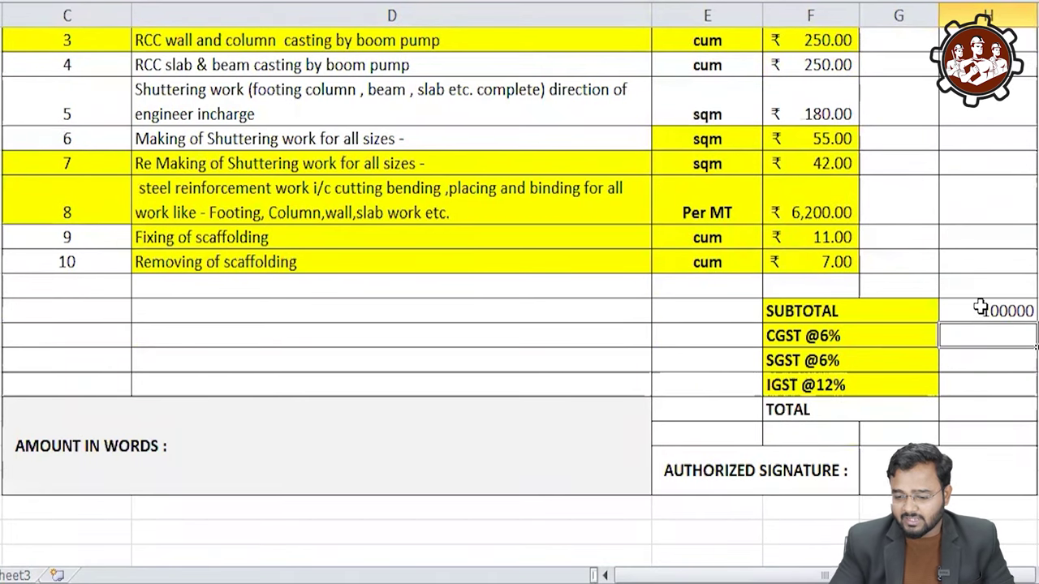
type("=")
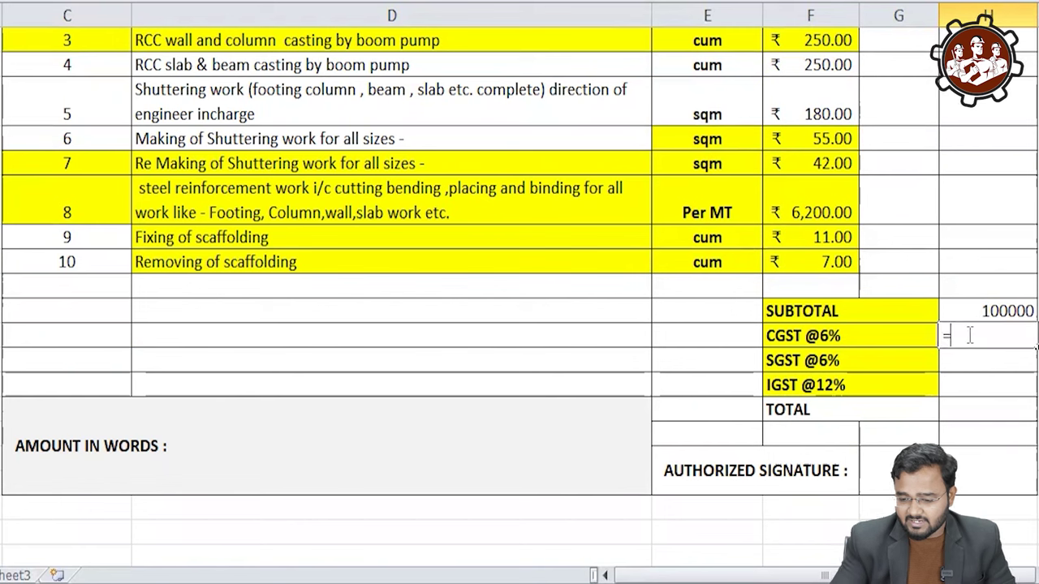
left_click(997, 307)
type("*")
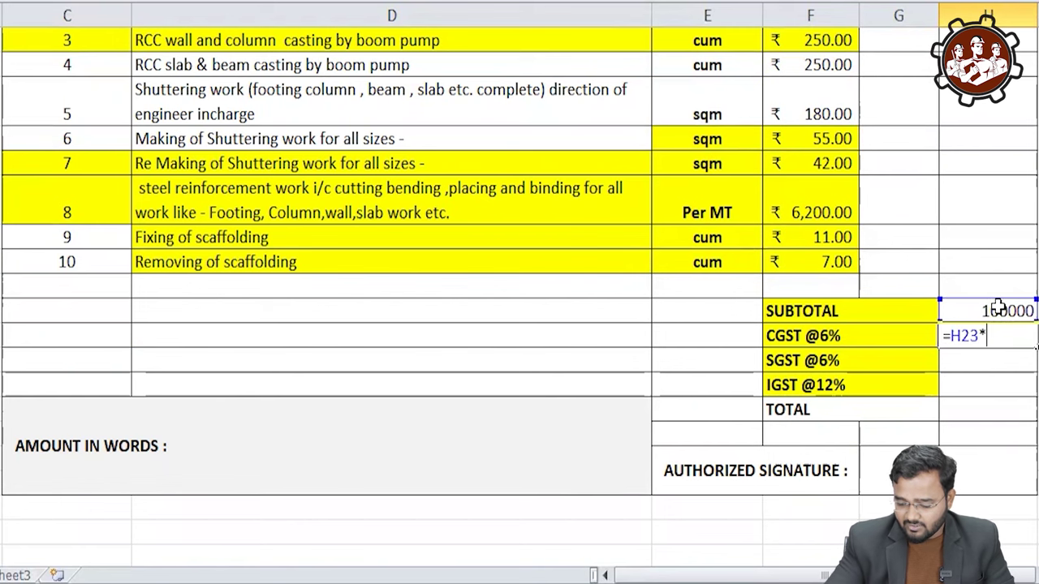
type(".06")
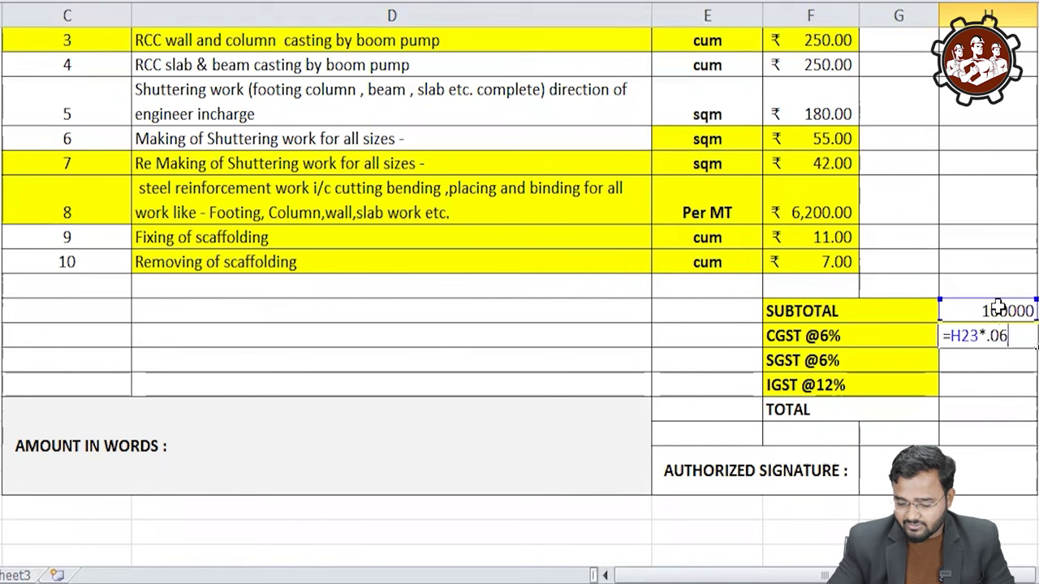
key("Return")
type("=")
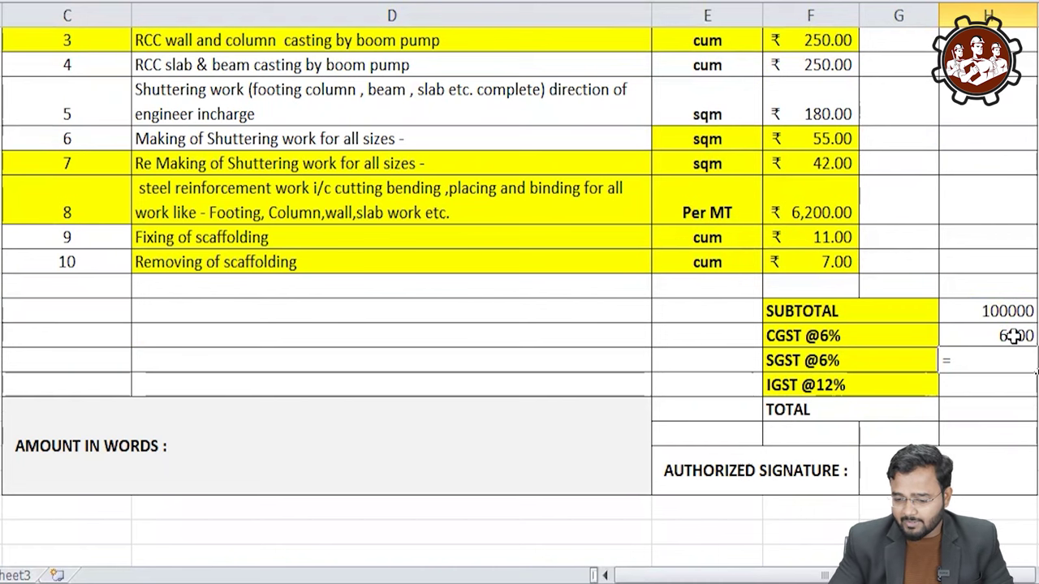
left_click(1009, 337)
key("Return")
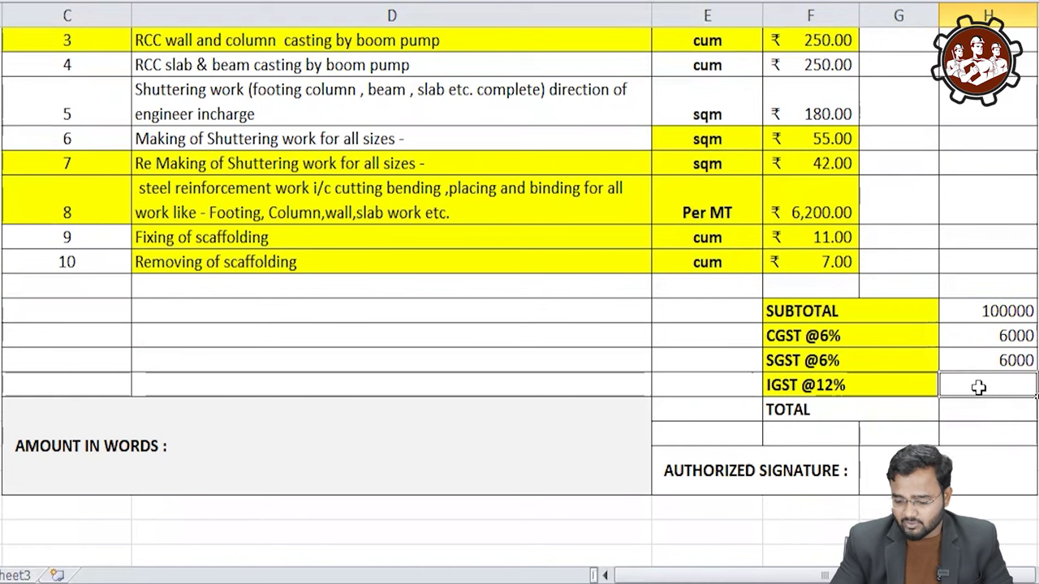
Compute IGST as =H24+H25 (12000) and TOTAL as =H23+H26 (112000).
type("=")
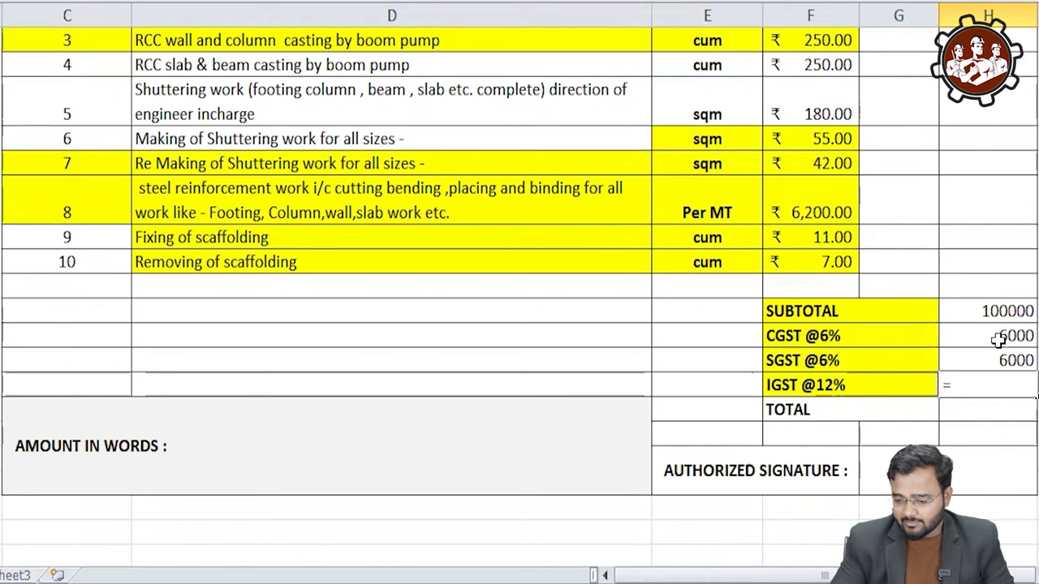
left_click(998, 340)
type("+")
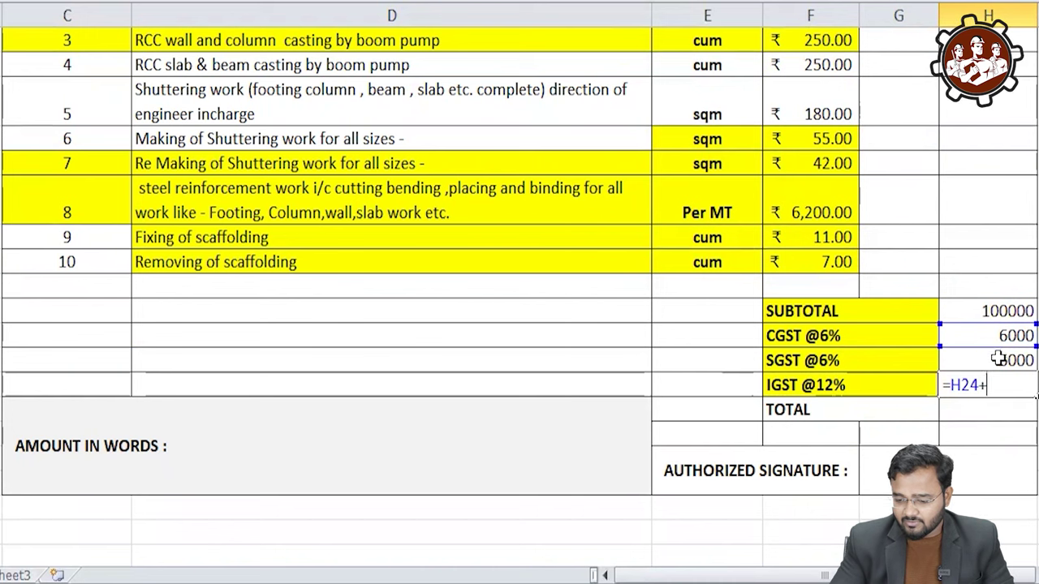
left_click(998, 360)
key("Return")
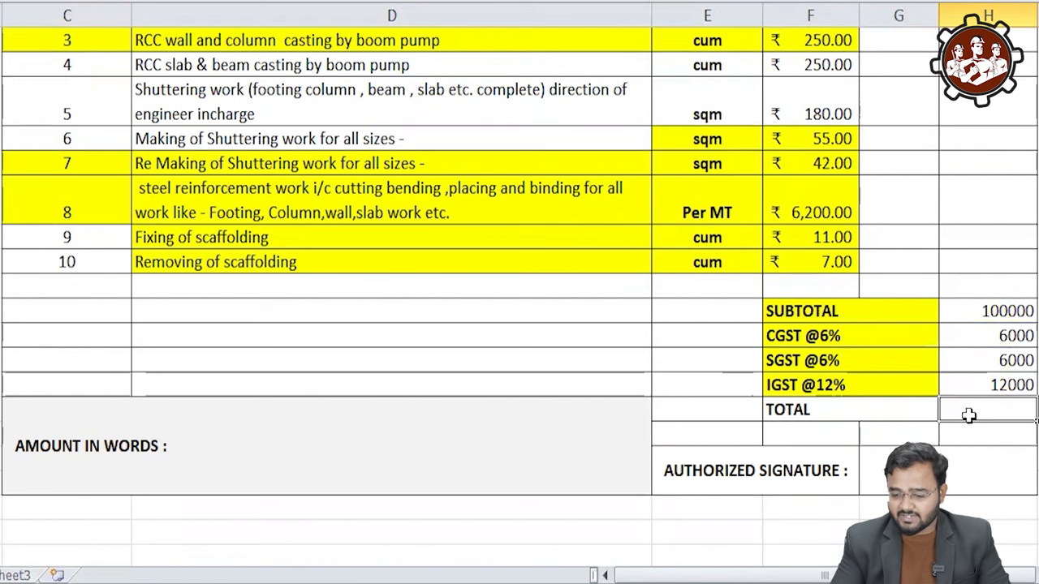
type("=")
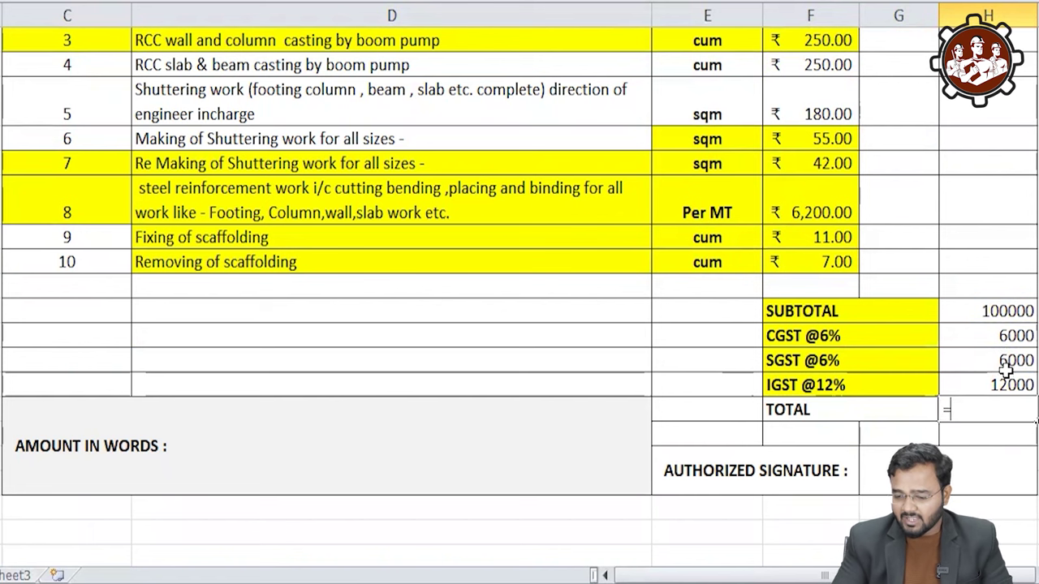
left_click(1005, 305)
type("+")
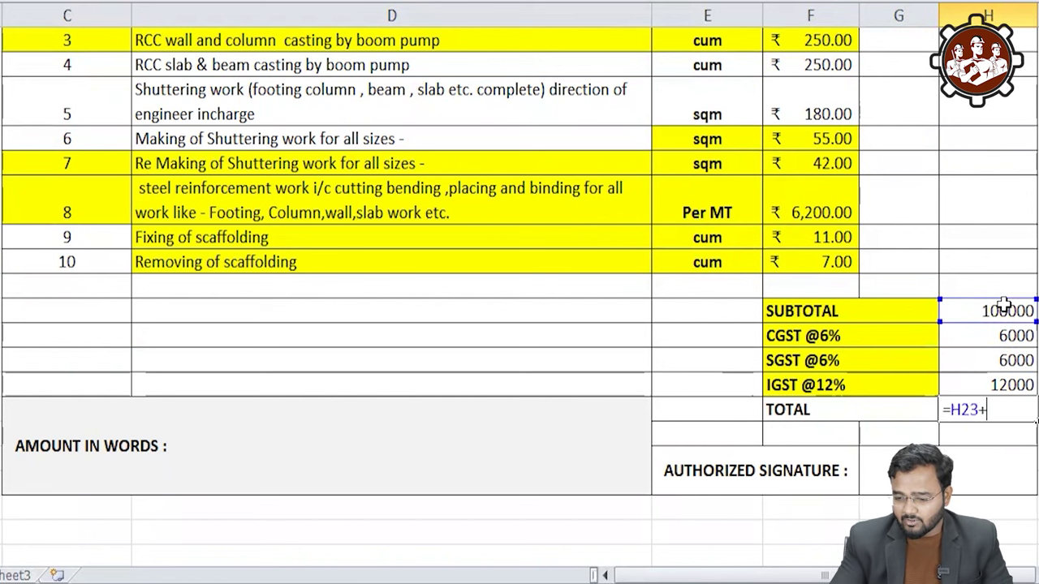
left_click(992, 386)
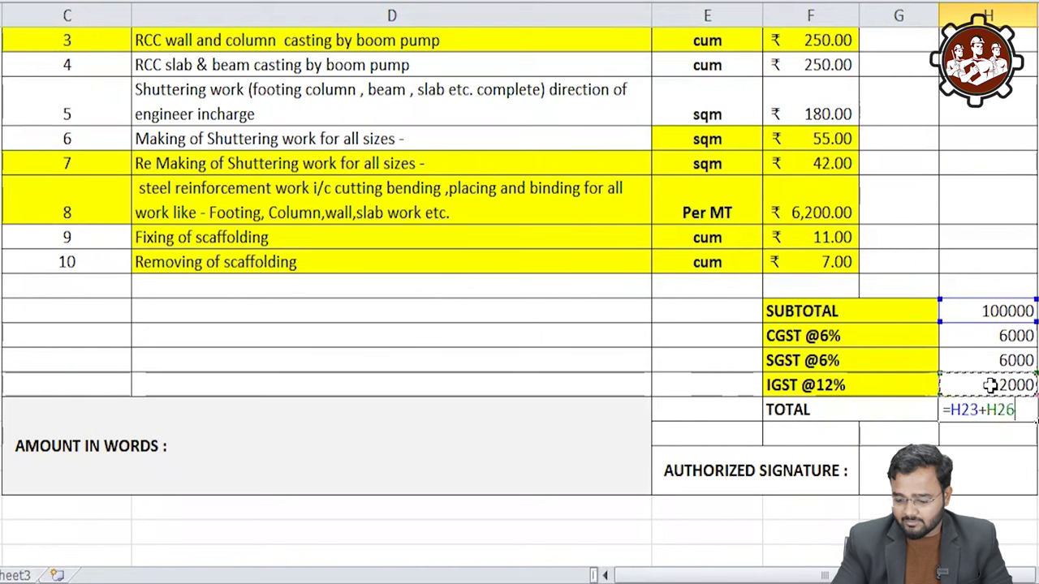
key("Return")
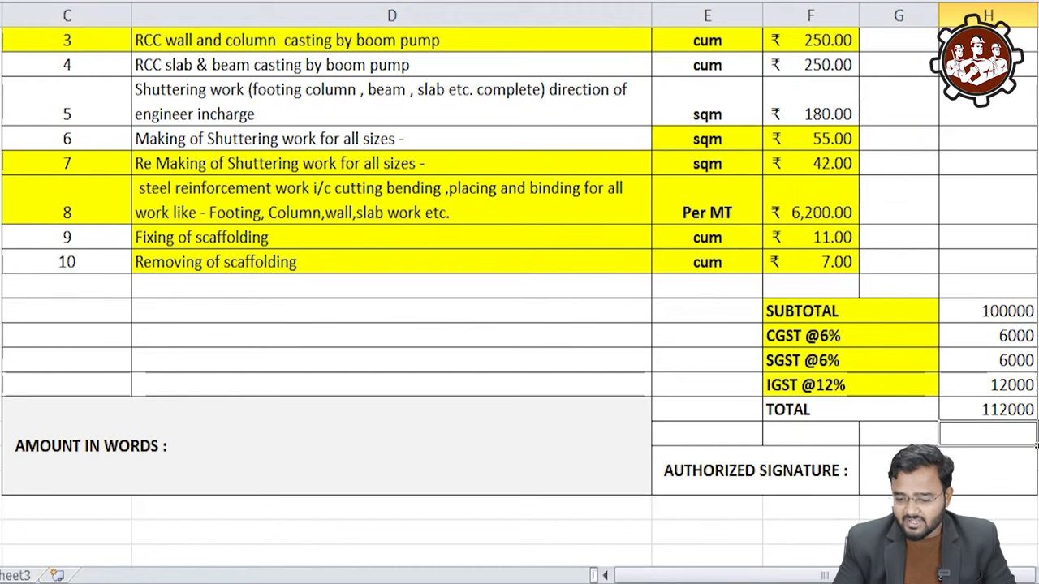
Repeat the yellow fill on the merged AMOUNT IN WORDS box, then return to the header.
left_click(893, 463)
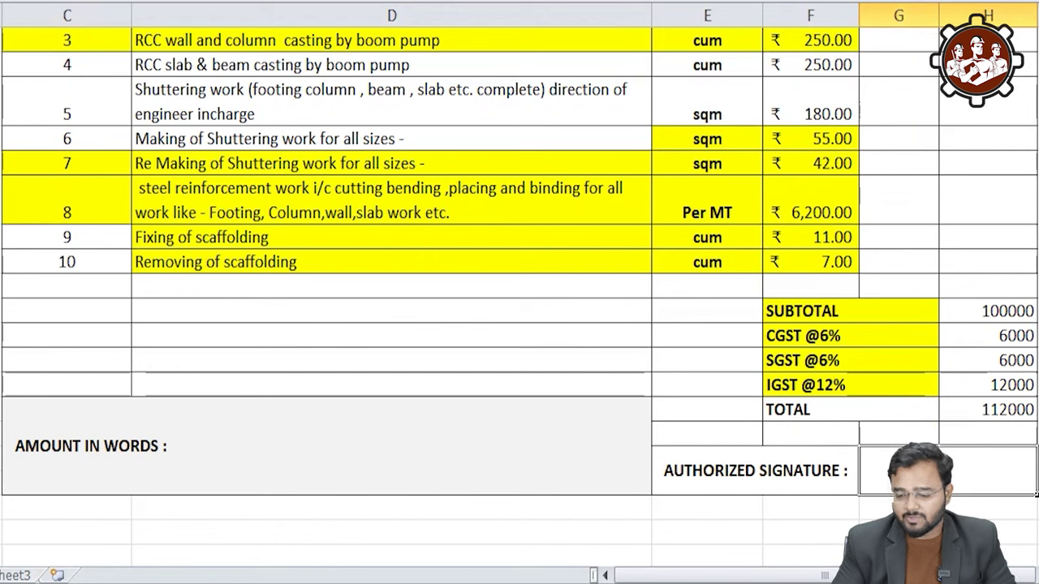
left_click(351, 417)
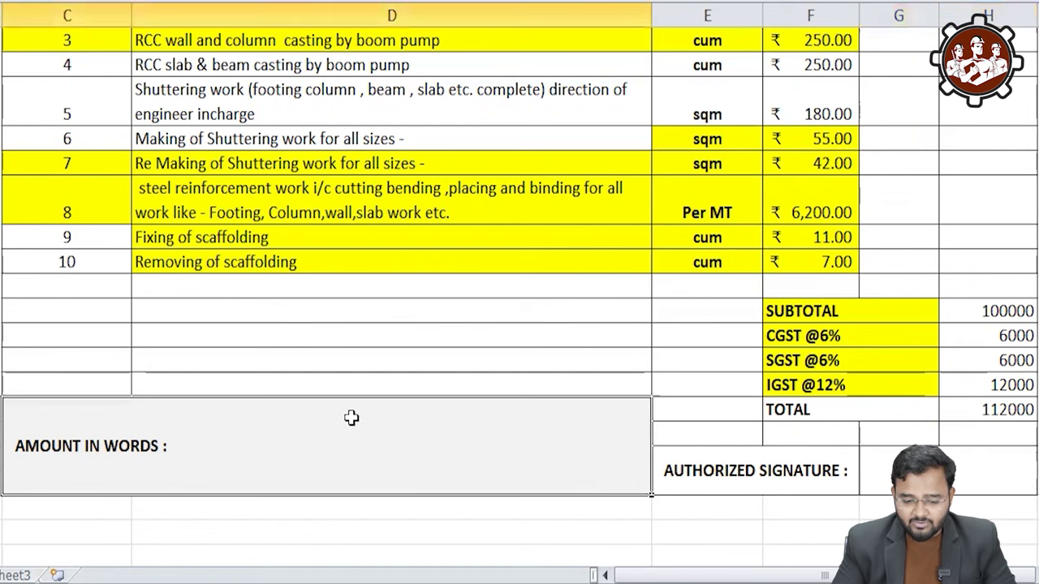
key("F4")
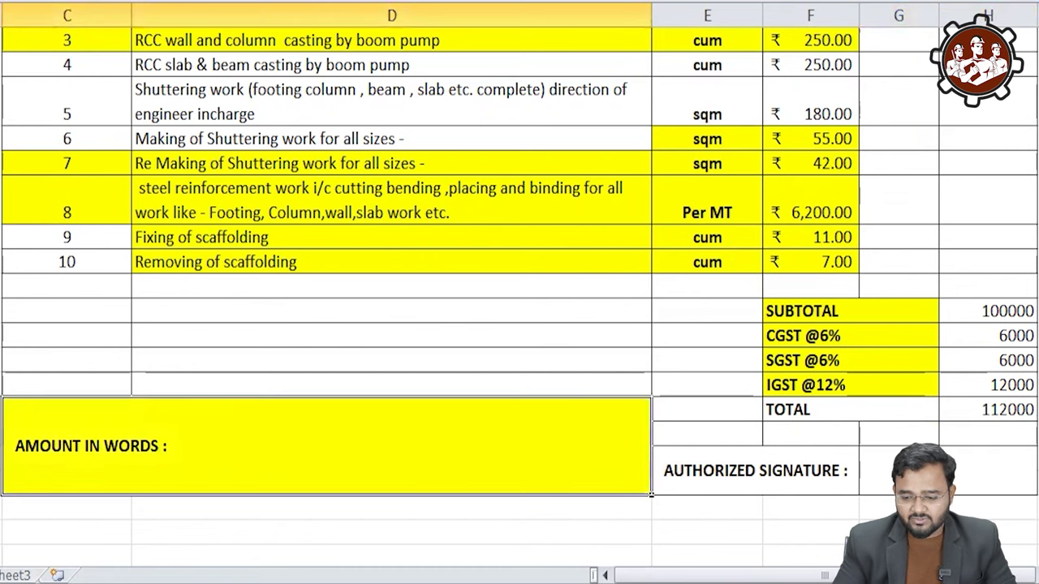
left_click(971, 408)
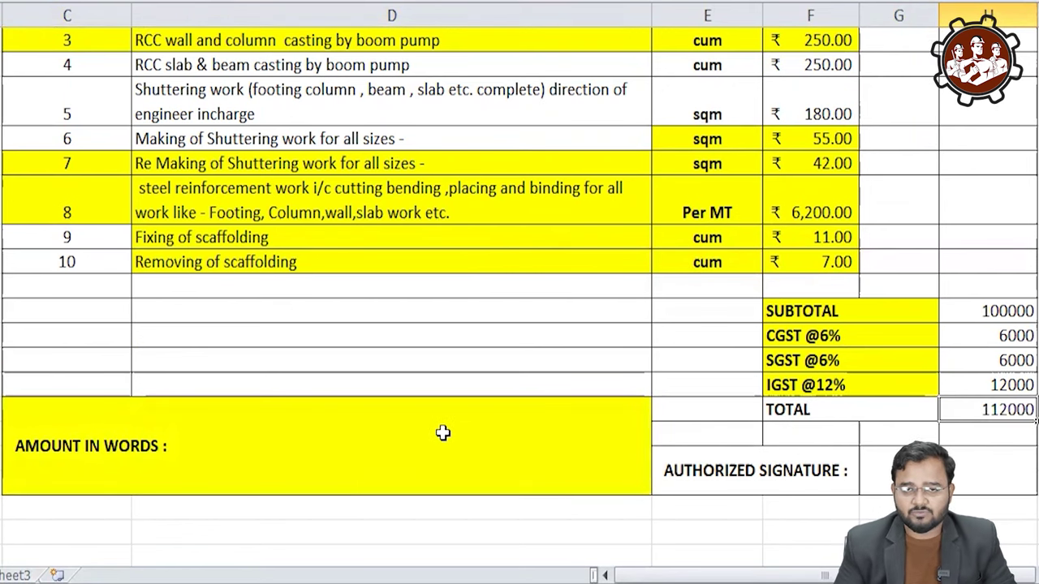
scroll(503, 394, "up", 5)
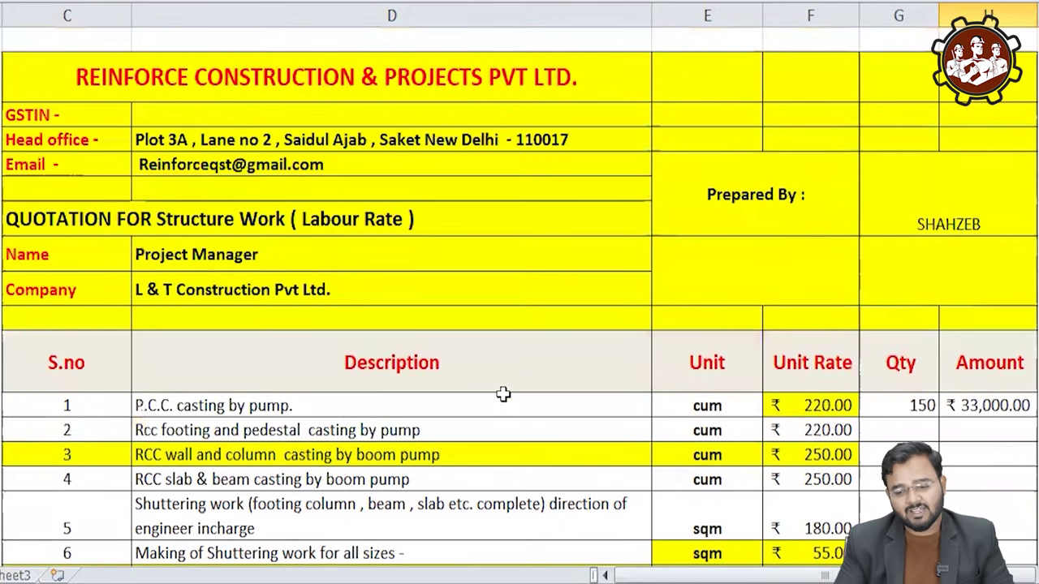